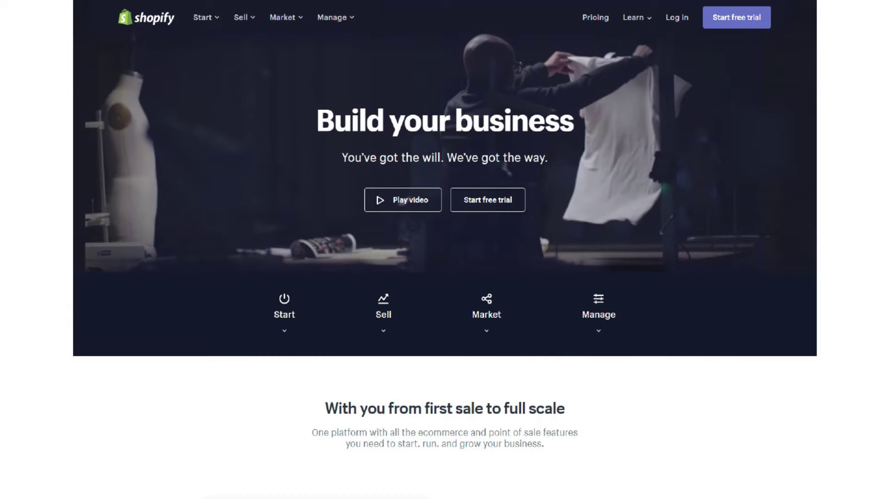
Sign up with an email, password and store name 'One Random Store Name', skipping password saving.
{"action": "scroll", "coordinate": [670, 304], "scroll_direction": "down", "scroll_amount": 4}
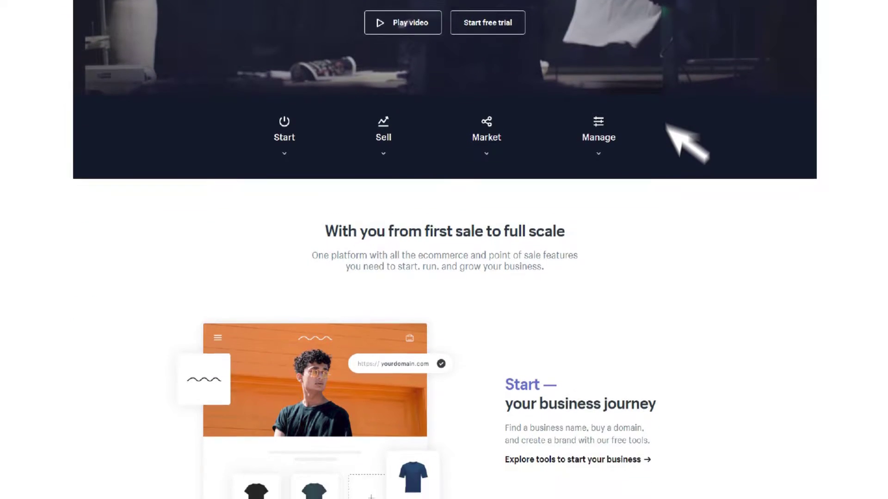
{"action": "scroll", "coordinate": [666, 124], "scroll_direction": "down", "scroll_amount": 2}
{"action": "scroll", "coordinate": [668, 307], "scroll_direction": "down", "scroll_amount": 2}
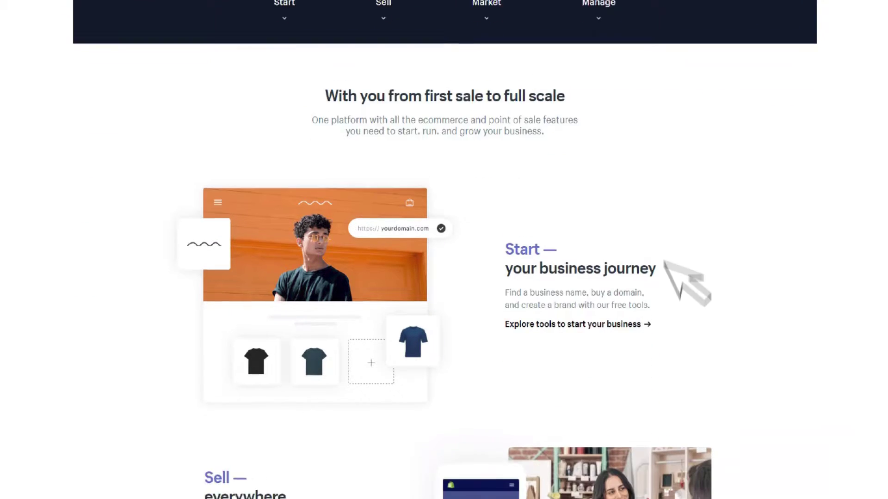
{"action": "scroll", "coordinate": [665, 261], "scroll_direction": "down", "scroll_amount": 5}
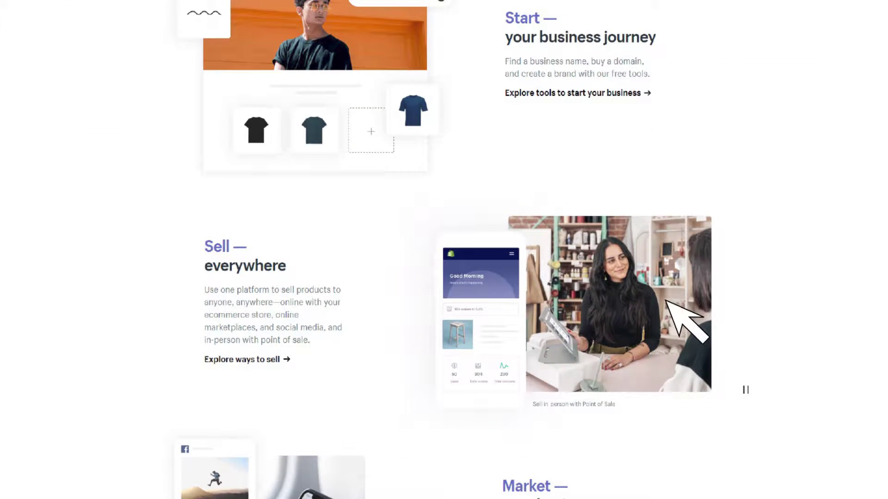
{"action": "scroll", "coordinate": [666, 301], "scroll_direction": "down", "scroll_amount": 6}
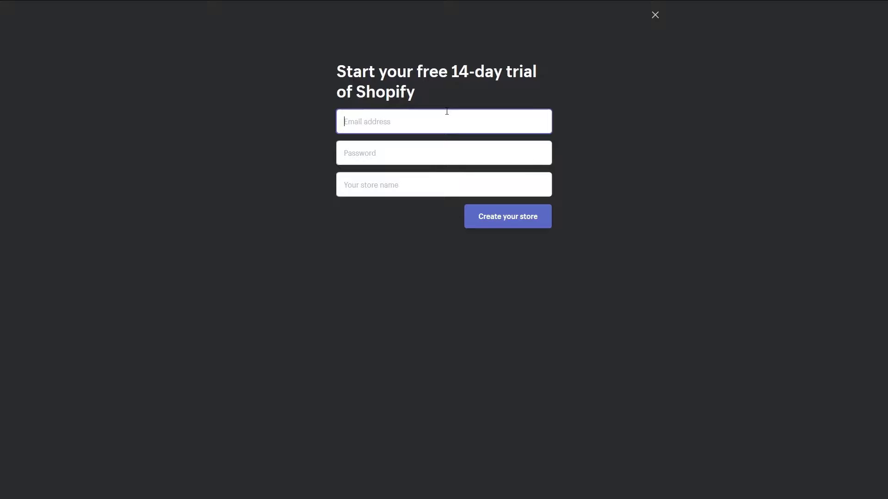
{"action": "key", "text": "Tab"}
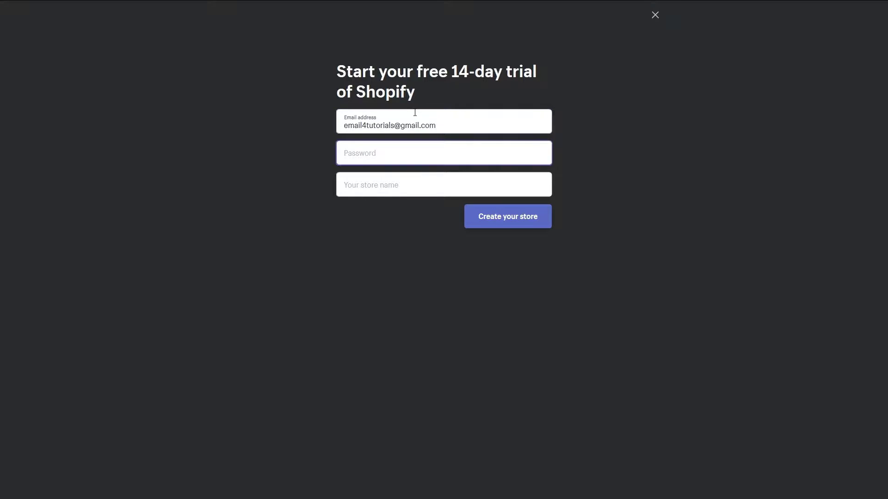
{"action": "type", "text": "•••••••••••"}
{"action": "key", "text": "Tab"}
{"action": "type", "text": "One Random Store "}
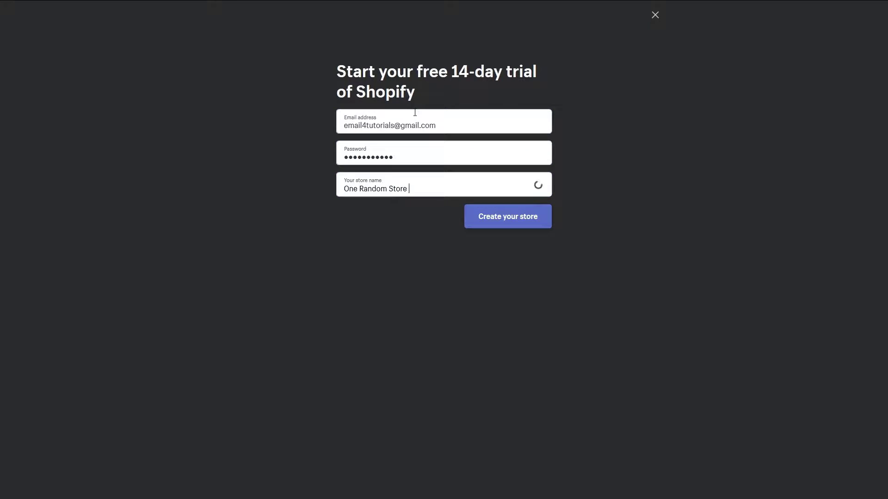
{"action": "type", "text": "Name"}
{"action": "left_click", "coordinate": [487, 220]}
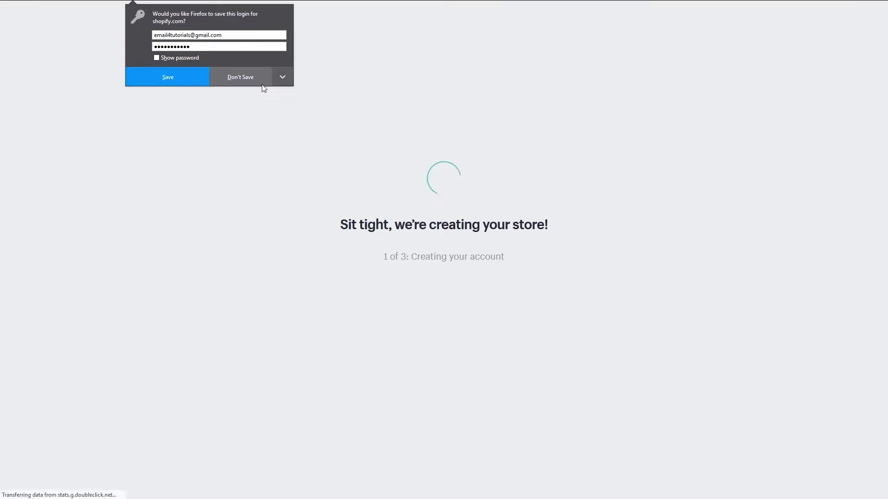
{"action": "left_click", "coordinate": [243, 77]}
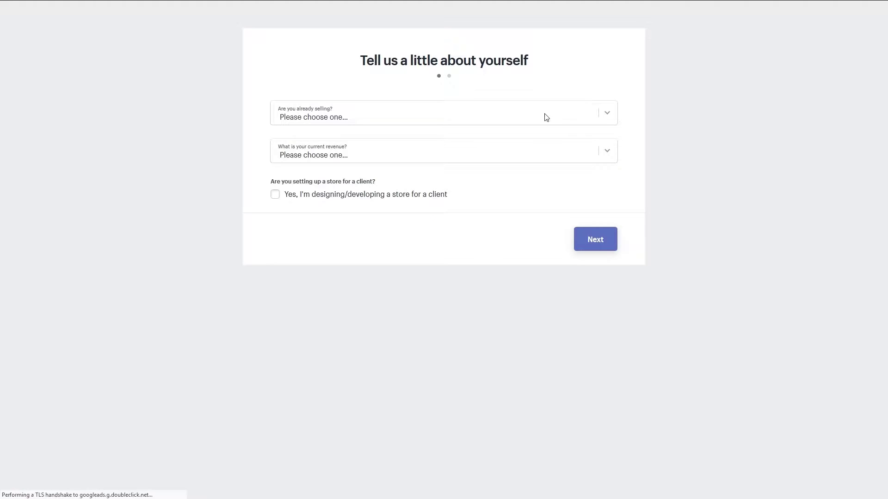
Answer not selling yet, just playing around with Shopify, and 0 RSD current revenue.
{"action": "left_click", "coordinate": [538, 113]}
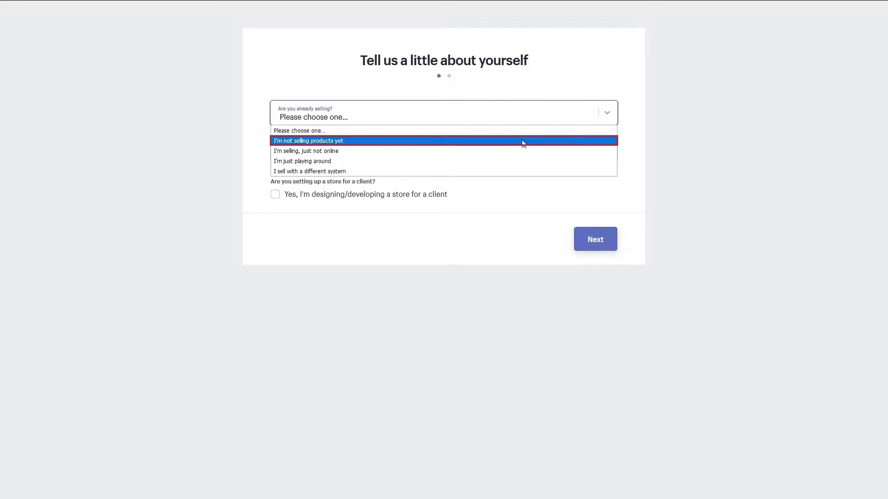
{"action": "left_click", "coordinate": [522, 141]}
{"action": "left_click", "coordinate": [521, 152]}
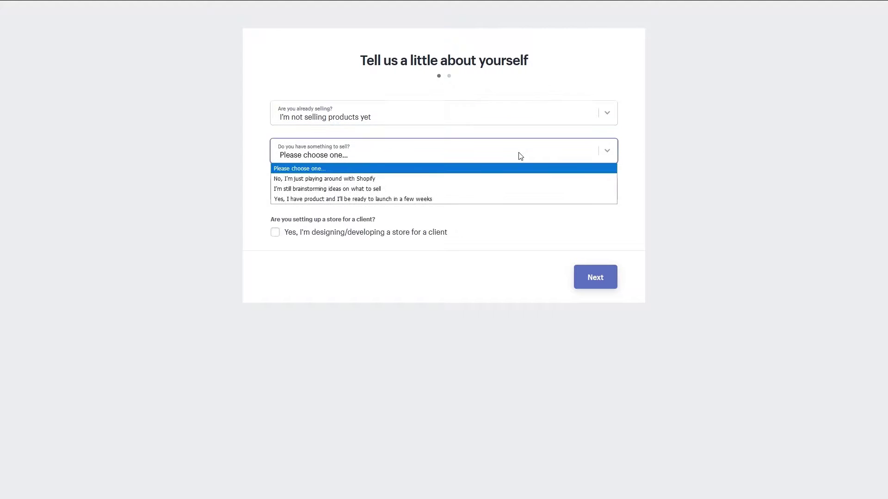
{"action": "left_click", "coordinate": [510, 181]}
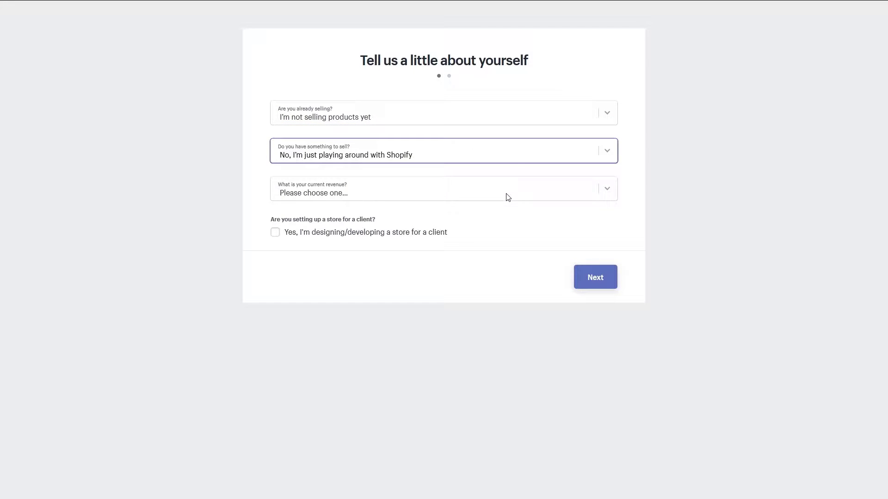
{"action": "left_click", "coordinate": [508, 197]}
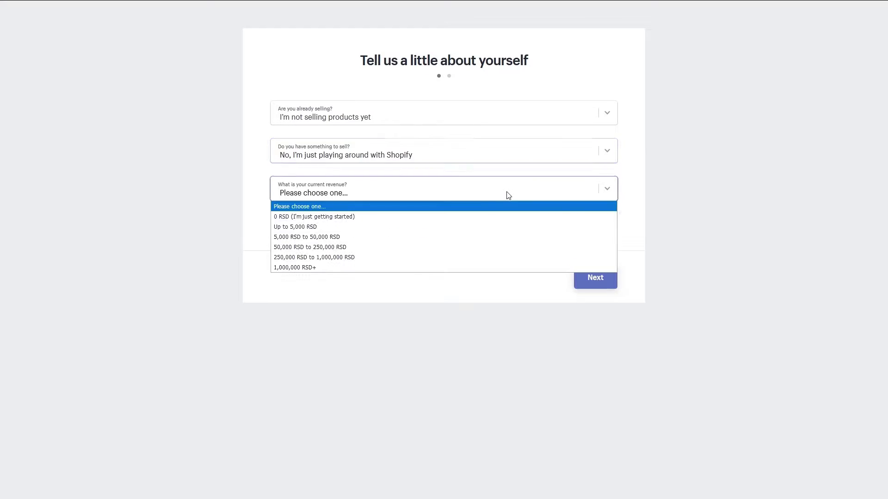
{"action": "left_click", "coordinate": [478, 219]}
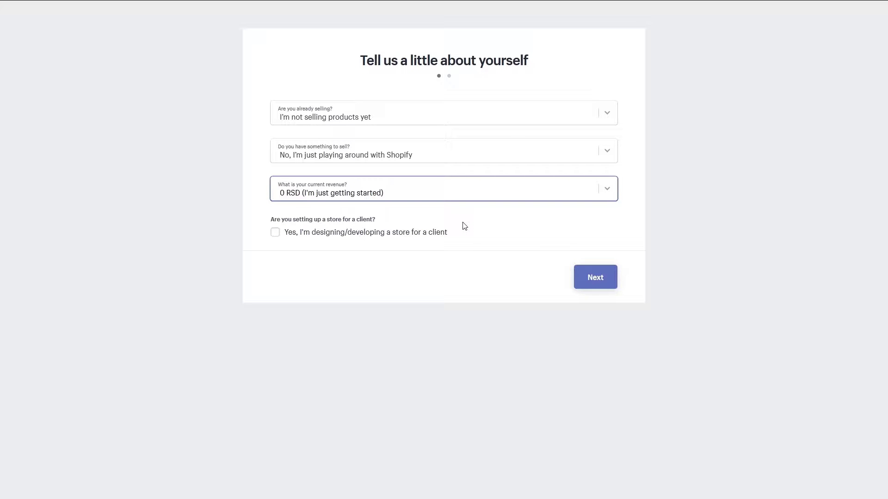
Continue to the address step and enter the owner's first and last name.
{"action": "left_click", "coordinate": [596, 277]}
{"action": "left_click", "coordinate": [354, 147]}
{"action": "type", "text": "Someone"}
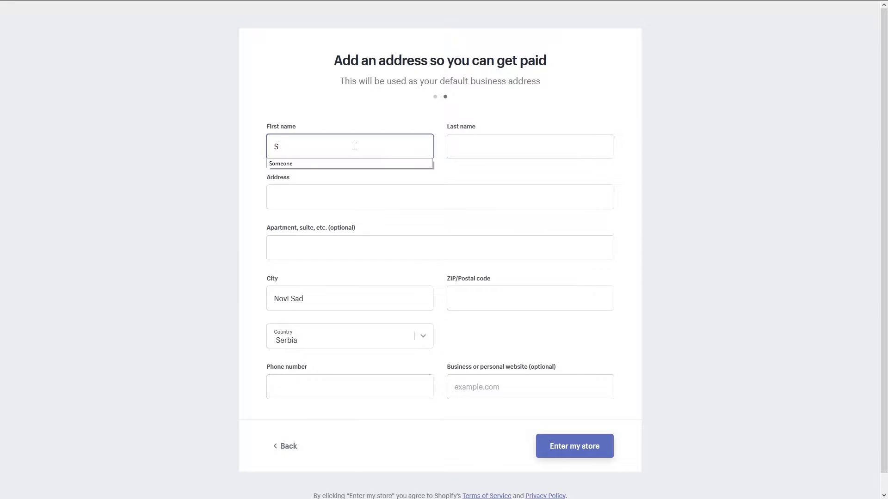
{"action": "key", "text": "Tab"}
{"action": "type", "text": "Someoneowitsch"}
{"action": "key", "text": "Tab"}
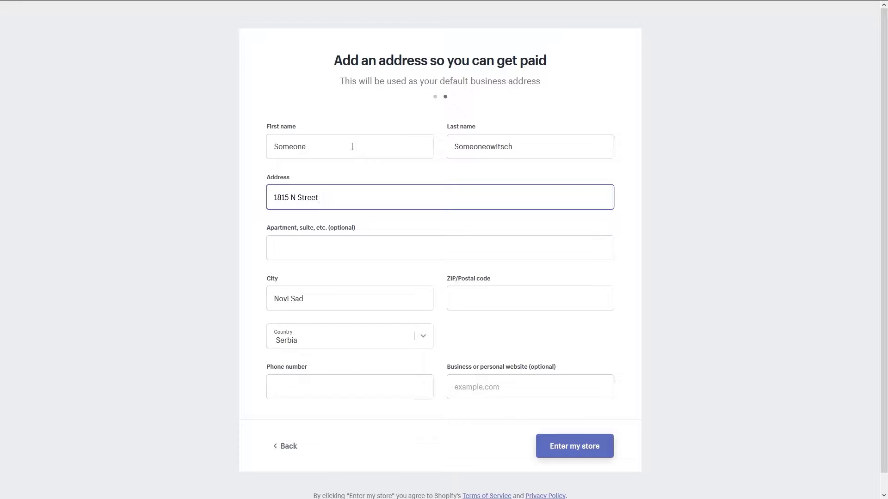
Fill in the business address's apartment/suite, city and ZIP code.
{"action": "key", "text": "Tab"}
{"action": "type", "text": "Suite 500"}
{"action": "key", "text": "Tab"}
{"action": "type", "text": "Dallas"}
{"action": "key", "text": "Tab"}
{"action": "type", "text": "7500"}
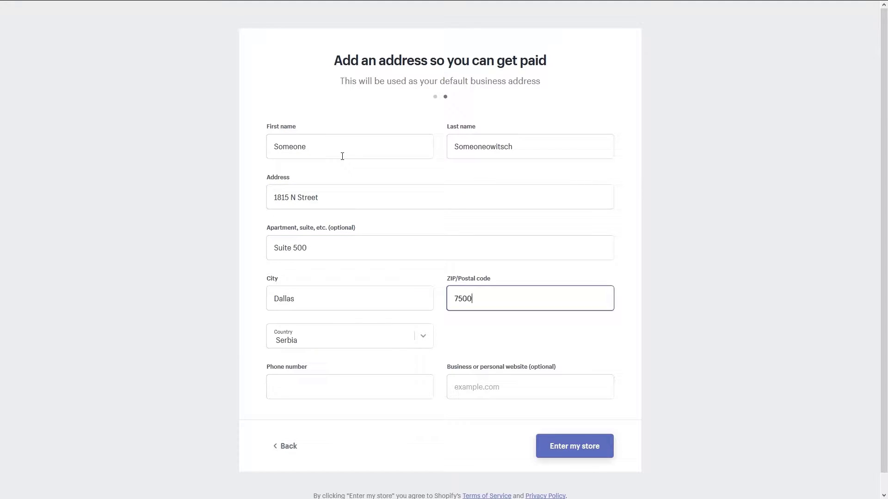
{"action": "type", "text": "2"}
{"action": "key", "text": "Tab"}
Set country to United States, pick the state, add the phone number and enter the store.
{"action": "left_click", "coordinate": [354, 337]}
{"action": "type", "text": "United States"}
{"action": "key", "text": "Return"}
{"action": "left_click", "coordinate": [527, 342]}
{"action": "left_click", "coordinate": [487, 324]}
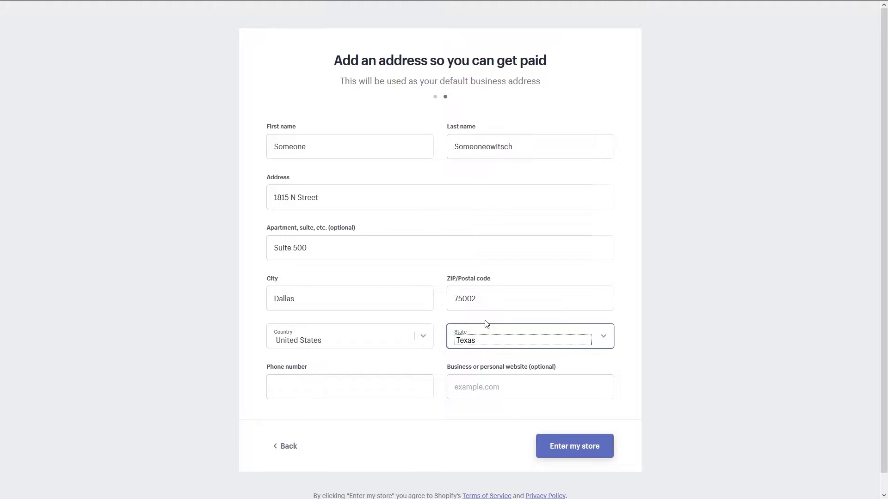
{"action": "left_click", "coordinate": [341, 393]}
{"action": "type", "text": "+1888888888"}
{"action": "left_click", "coordinate": [573, 447]}
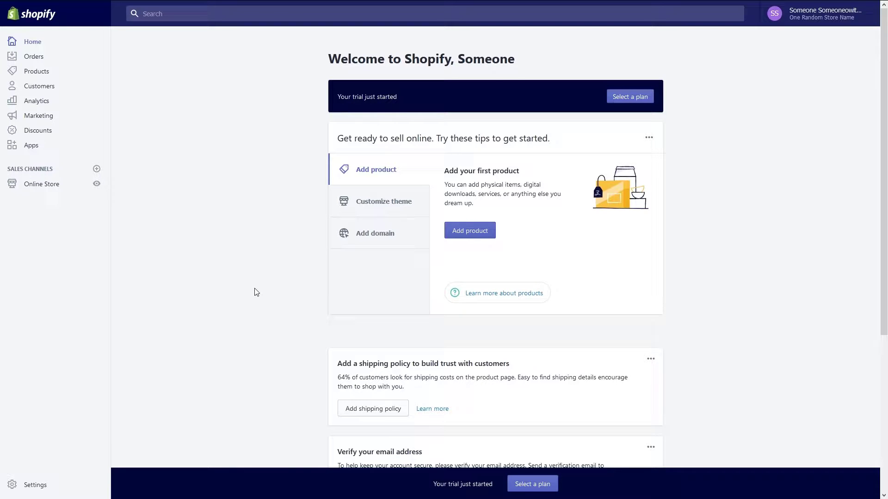
Open Online Store > Themes through the Customize theme tip on the admin Home.
{"action": "left_click", "coordinate": [392, 205]}
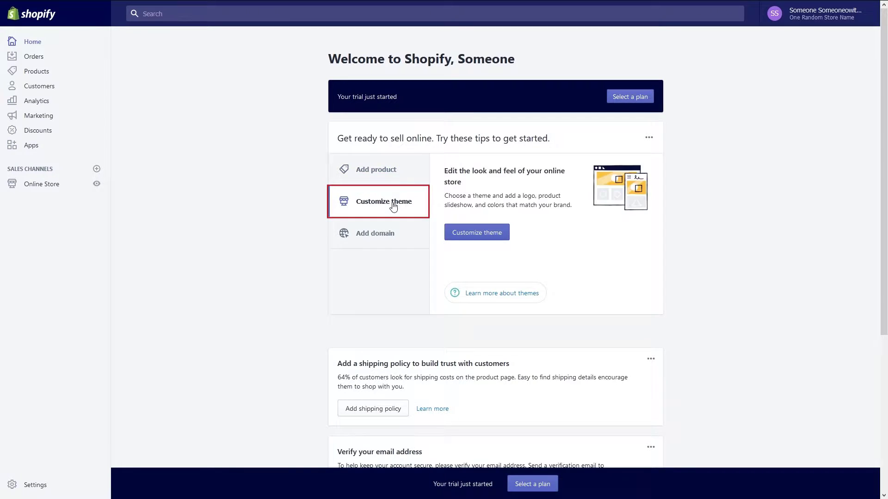
{"action": "left_click", "coordinate": [504, 232]}
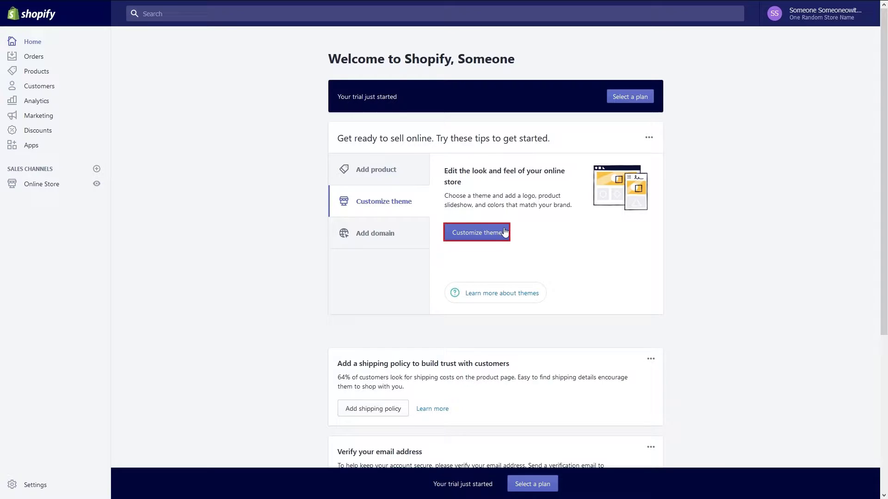
{"action": "left_click", "coordinate": [504, 232]}
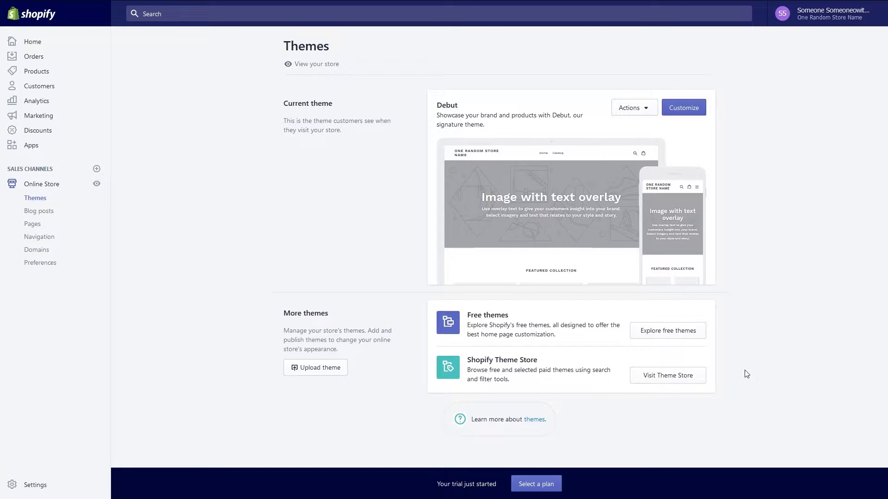
{"action": "left_click", "coordinate": [649, 108]}
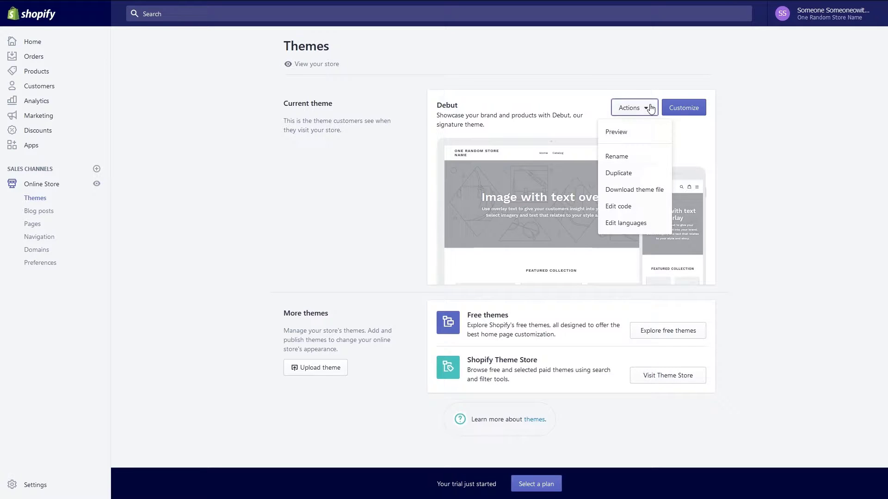
{"action": "left_click", "coordinate": [745, 133]}
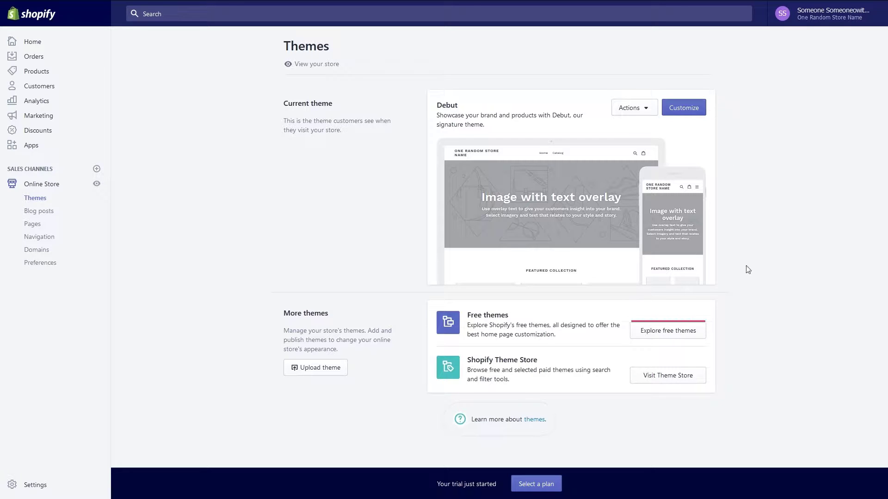
Browse the free themes and add Simple in its Beauty style.
{"action": "left_click", "coordinate": [676, 331]}
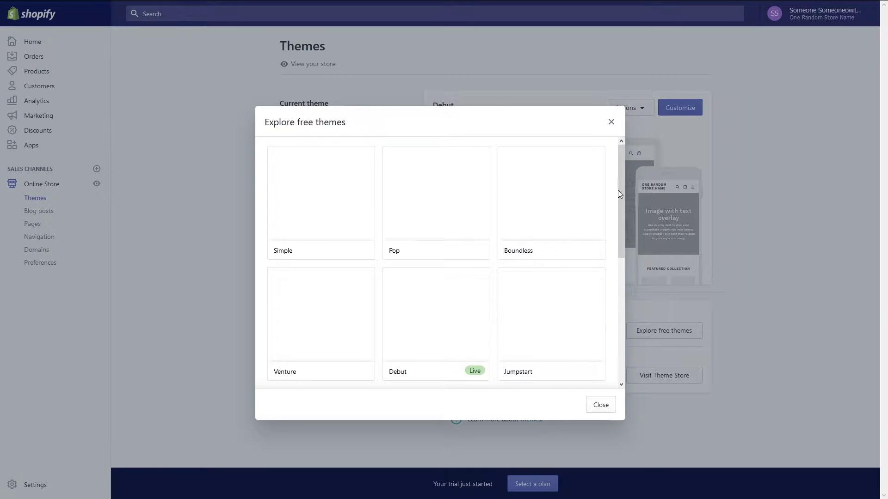
{"action": "left_click_drag", "start_coordinate": [619, 191], "coordinate": [604, 171]}
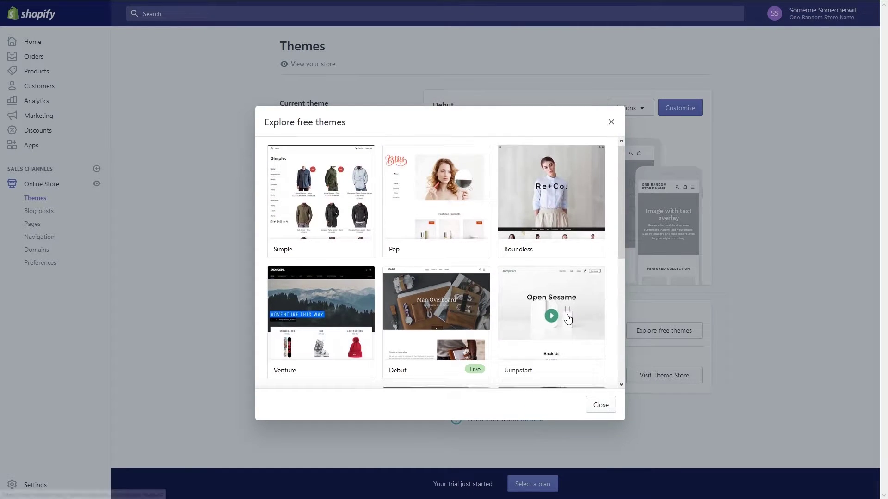
{"action": "scroll", "coordinate": [565, 318], "scroll_direction": "down", "scroll_amount": 2}
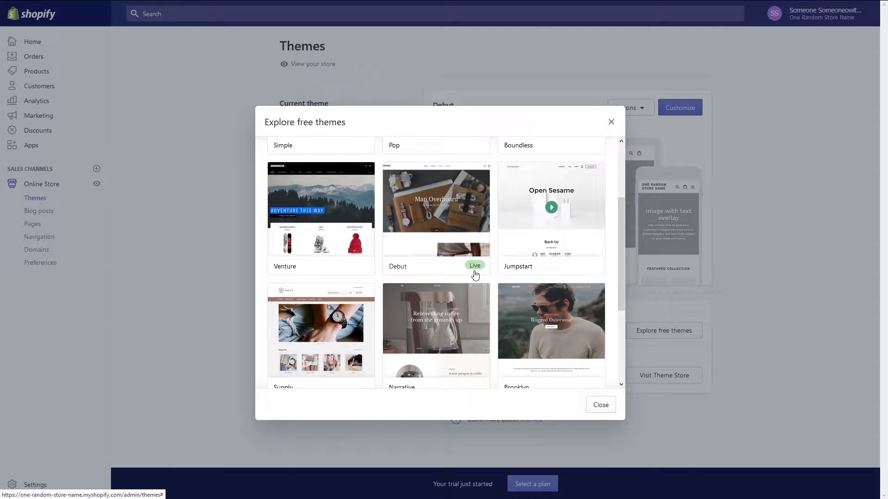
{"action": "scroll", "coordinate": [475, 275], "scroll_direction": "up", "scroll_amount": 2}
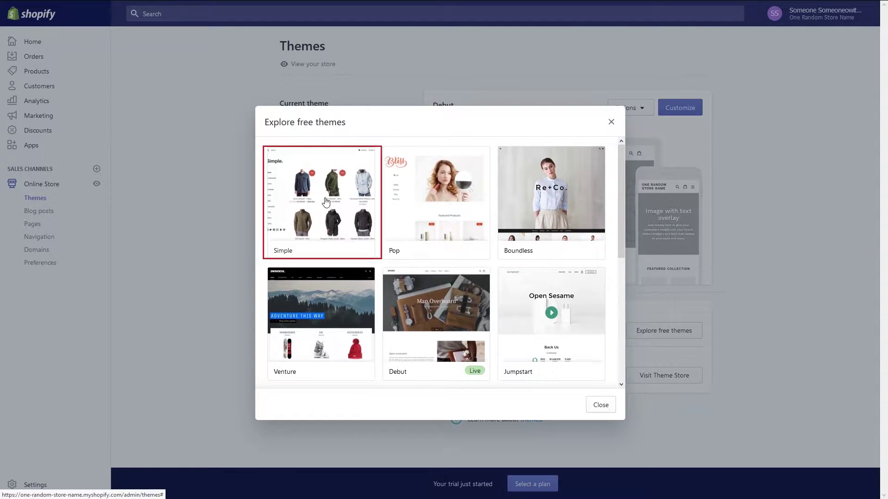
{"action": "left_click", "coordinate": [326, 202]}
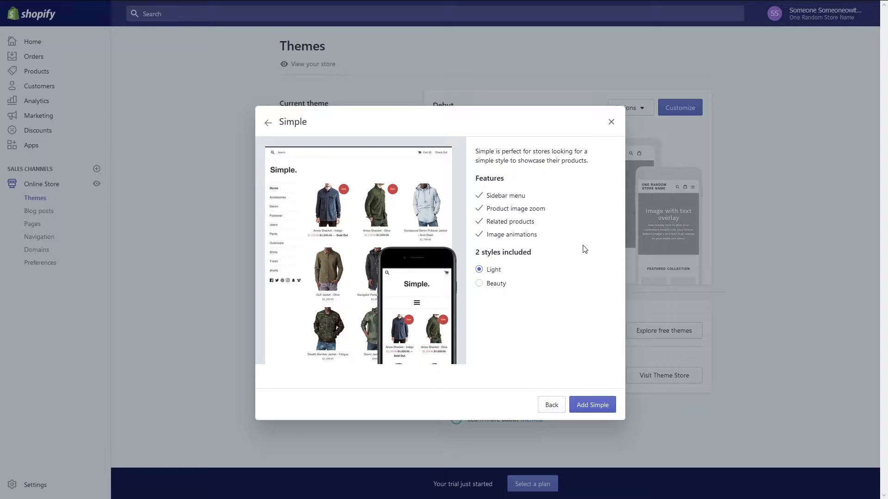
{"action": "left_click", "coordinate": [483, 285]}
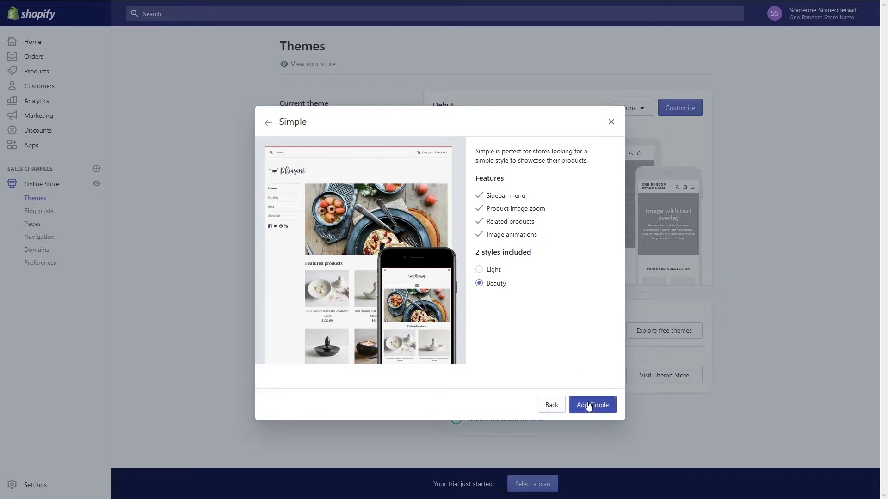
{"action": "left_click", "coordinate": [591, 405]}
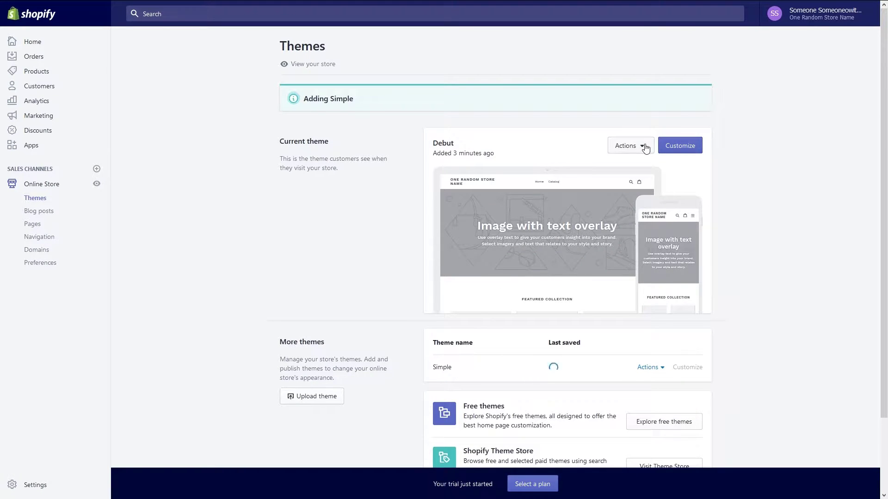
Publish the Simple theme from its Actions menu, confirming it replaces Debut.
{"action": "left_click", "coordinate": [642, 174]}
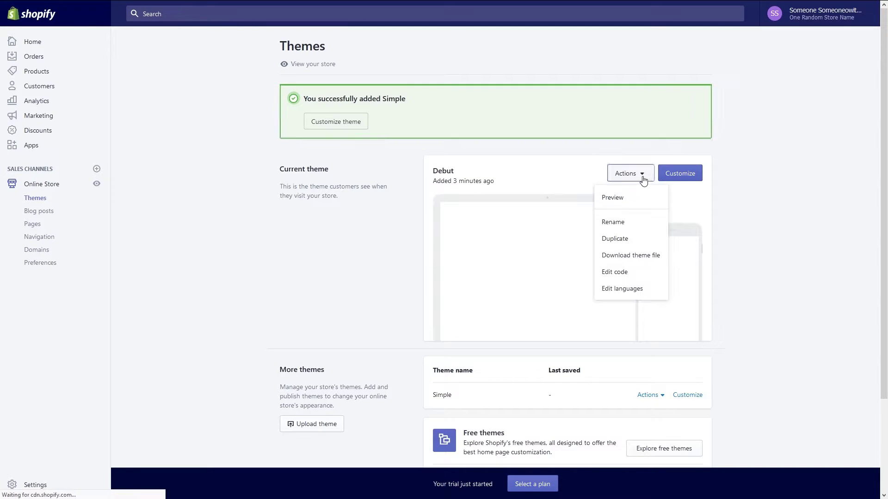
{"action": "left_click", "coordinate": [776, 293]}
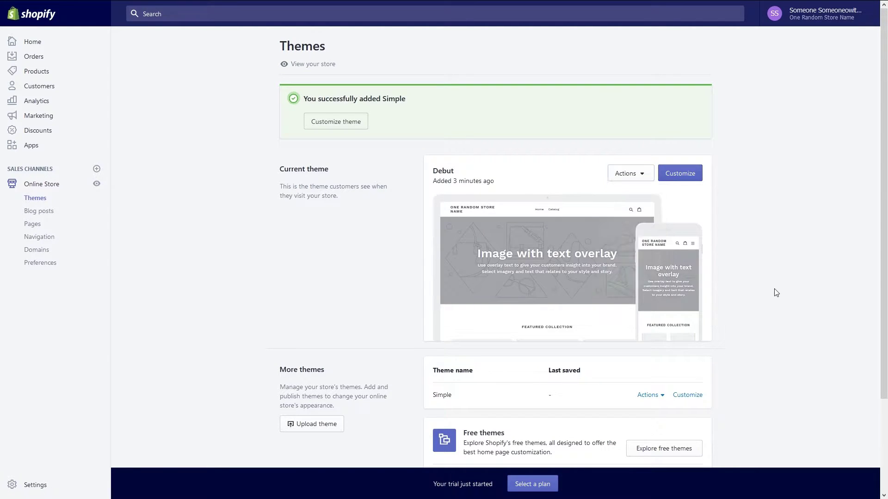
{"action": "scroll", "coordinate": [739, 317], "scroll_direction": "down", "scroll_amount": 2}
{"action": "left_click", "coordinate": [650, 302]}
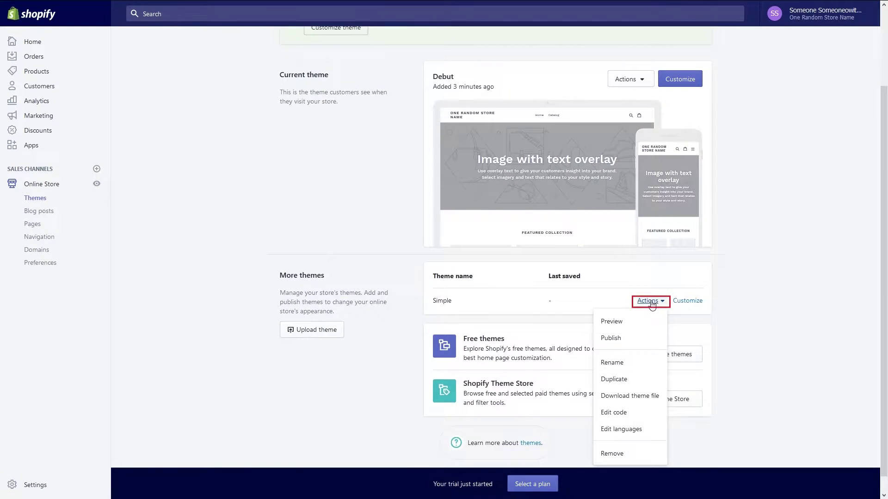
{"action": "left_click", "coordinate": [645, 338]}
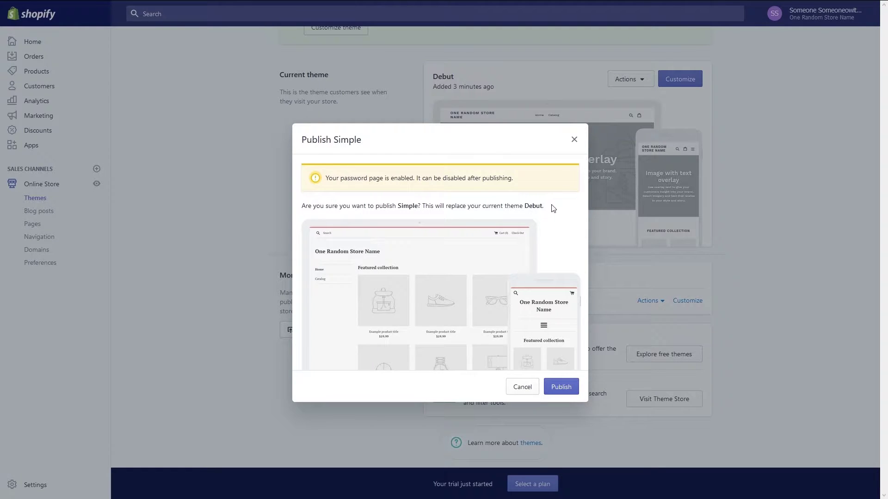
{"action": "left_click", "coordinate": [564, 387]}
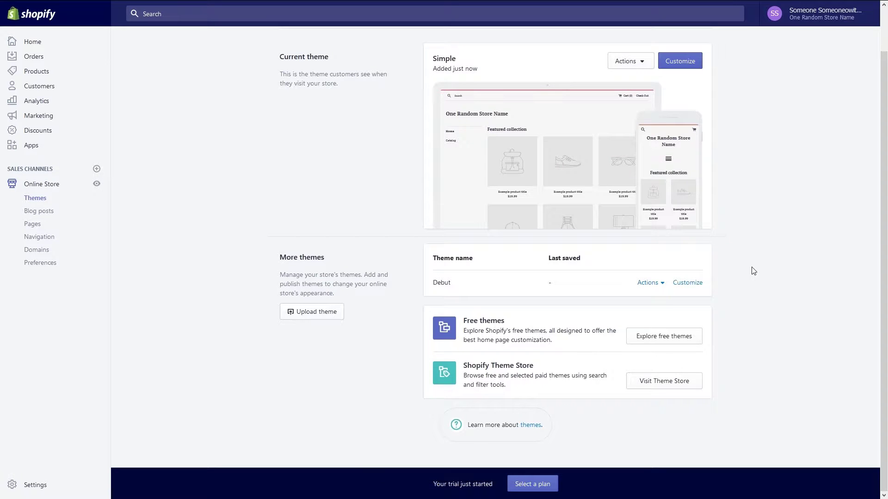
{"action": "left_click", "coordinate": [700, 286]}
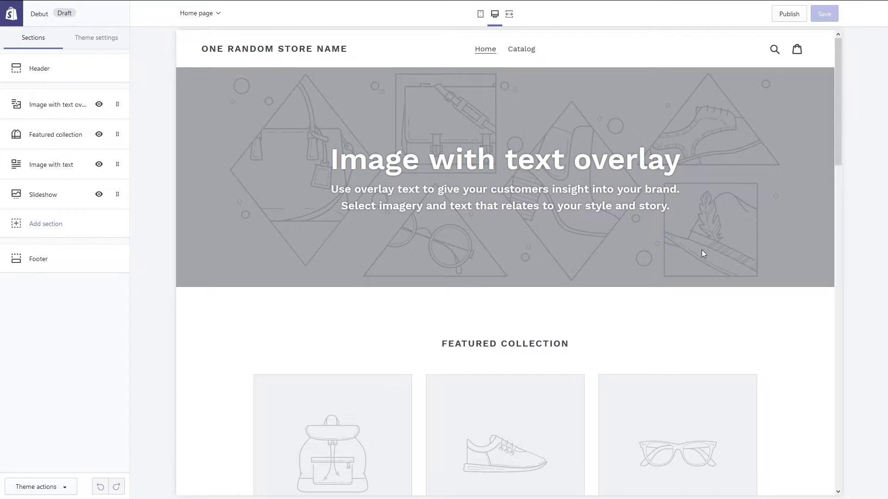
{"action": "scroll", "coordinate": [721, 287], "scroll_direction": "down", "scroll_amount": 8}
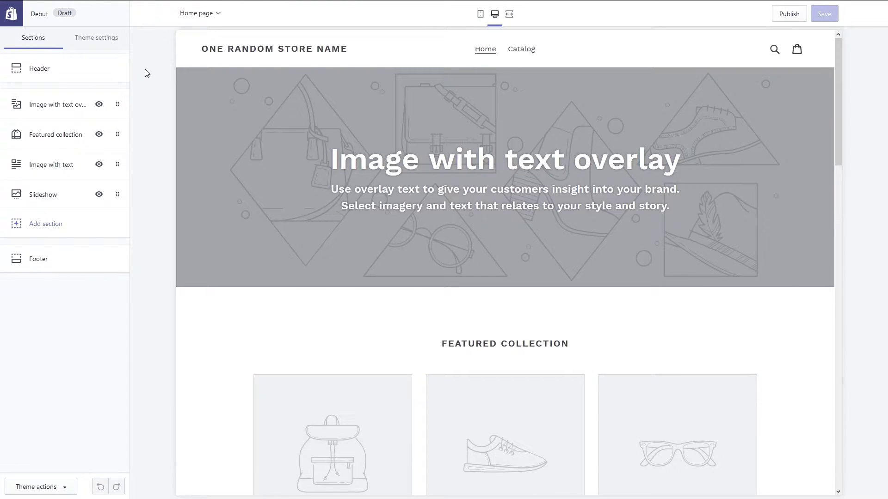
{"action": "left_click", "coordinate": [58, 104]}
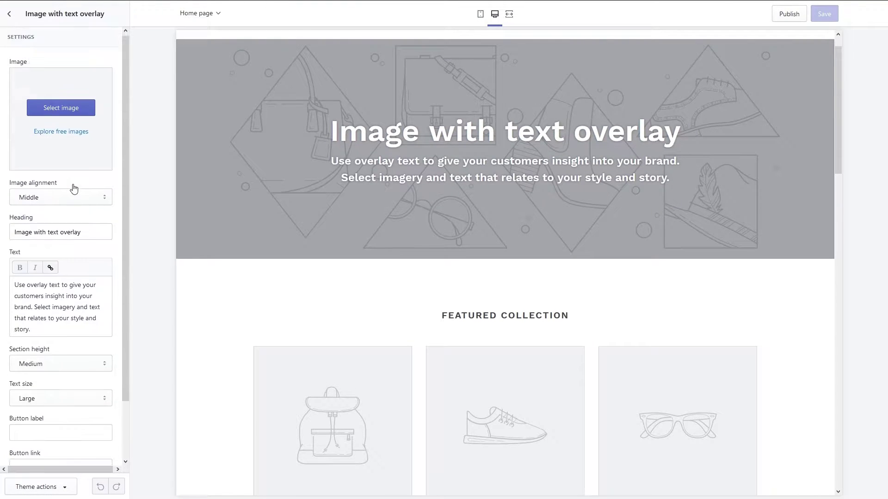
{"action": "left_click", "coordinate": [9, 13]}
{"action": "left_click", "coordinate": [51, 134]}
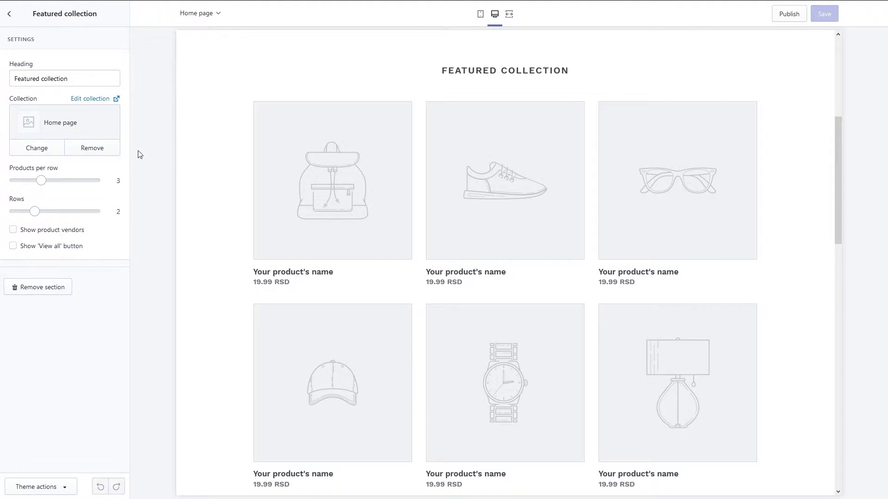
{"action": "left_click", "coordinate": [9, 14]}
{"action": "left_click", "coordinate": [55, 164]}
{"action": "left_click", "coordinate": [10, 13]}
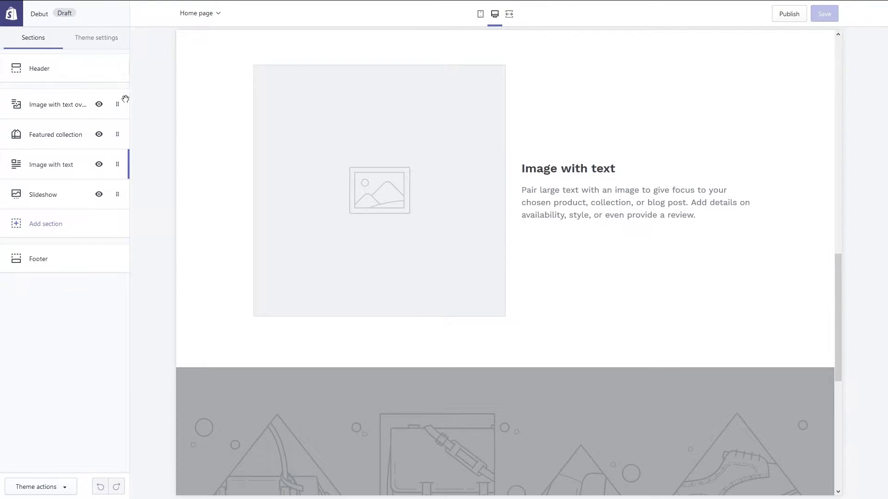
{"action": "left_click", "coordinate": [56, 196]}
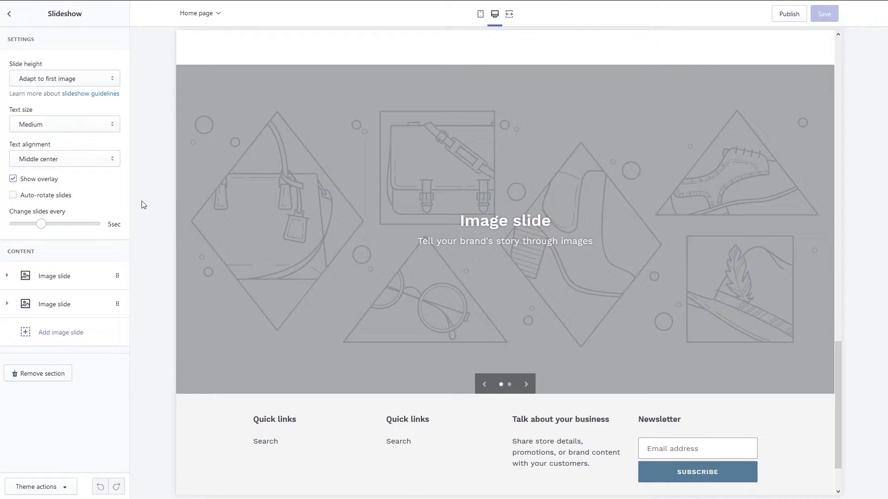
{"action": "left_click", "coordinate": [11, 15]}
{"action": "left_click", "coordinate": [60, 258]}
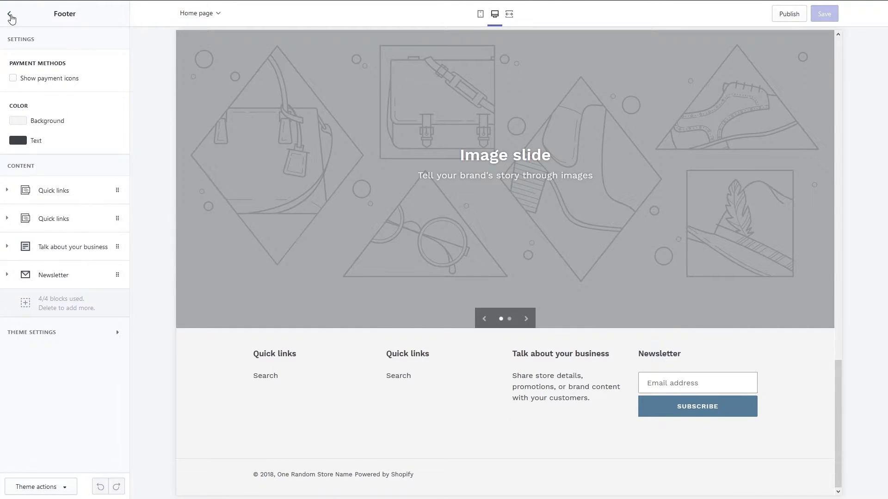
{"action": "left_click", "coordinate": [10, 15]}
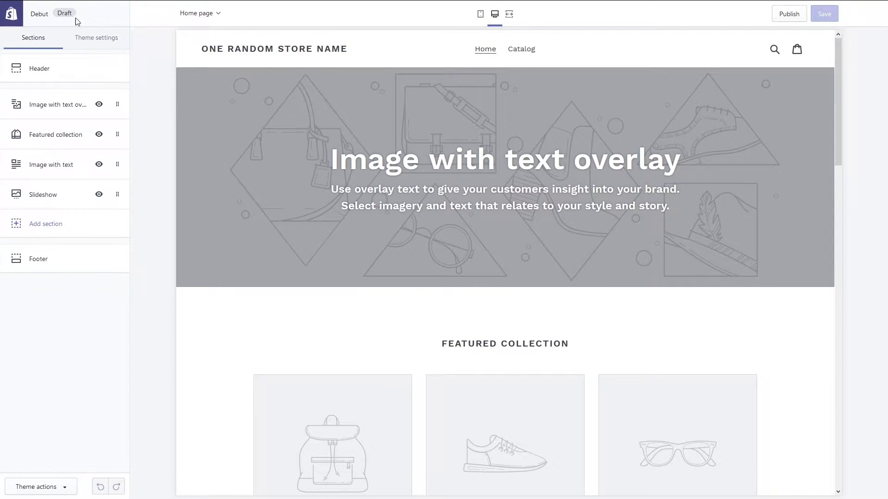
{"action": "left_click", "coordinate": [11, 16]}
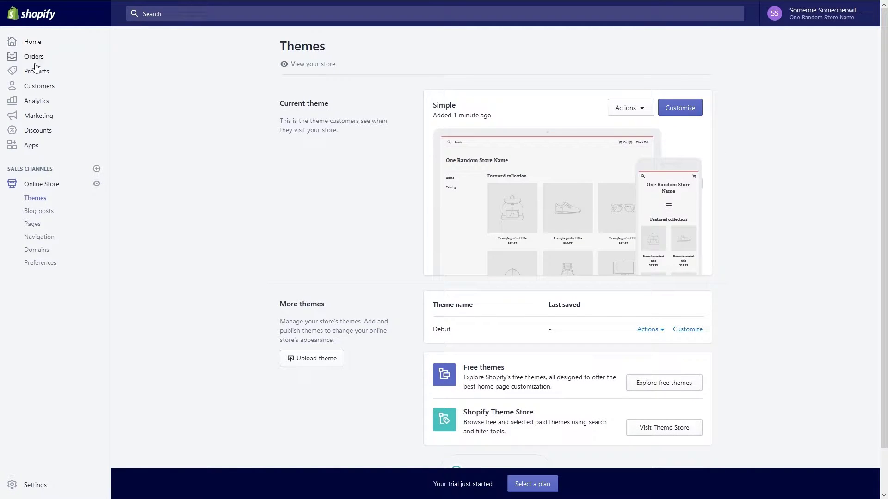
Start a new product from Home titled 'Grateful Dead Farewell Tour T-Shirt'.
{"action": "left_click", "coordinate": [38, 47]}
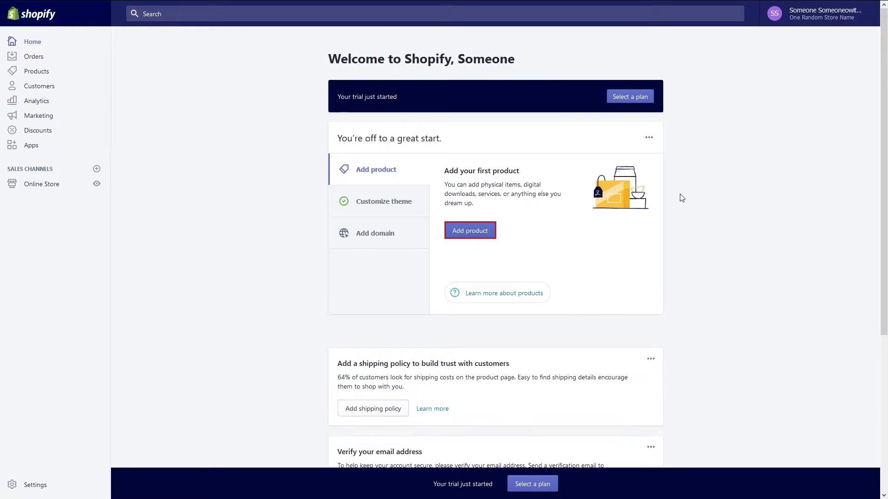
{"action": "left_click", "coordinate": [462, 230]}
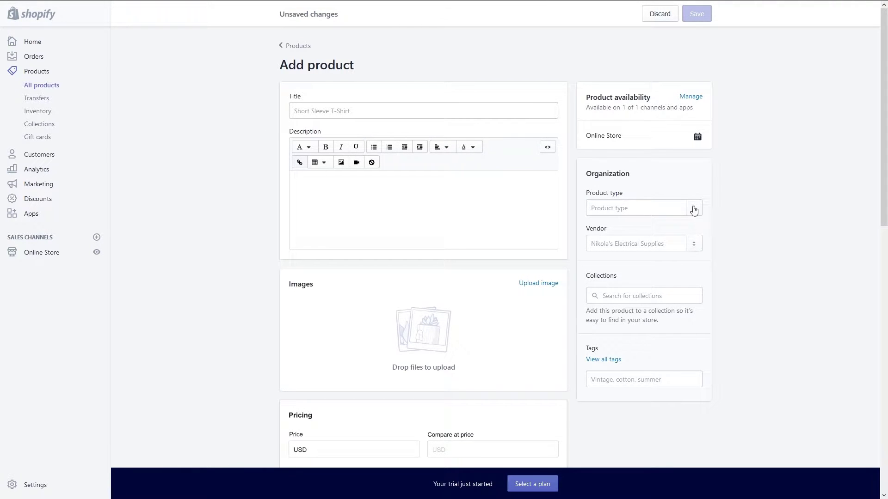
{"action": "left_click", "coordinate": [542, 112]}
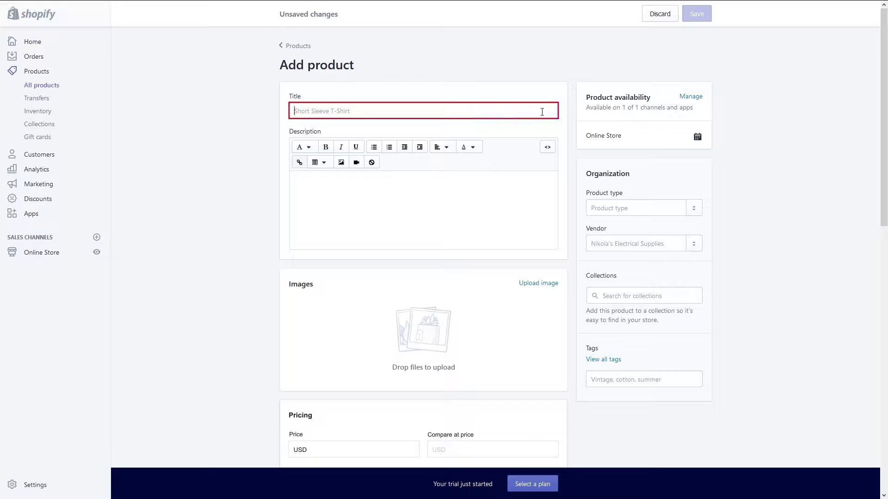
{"action": "type", "text": "Grate"}
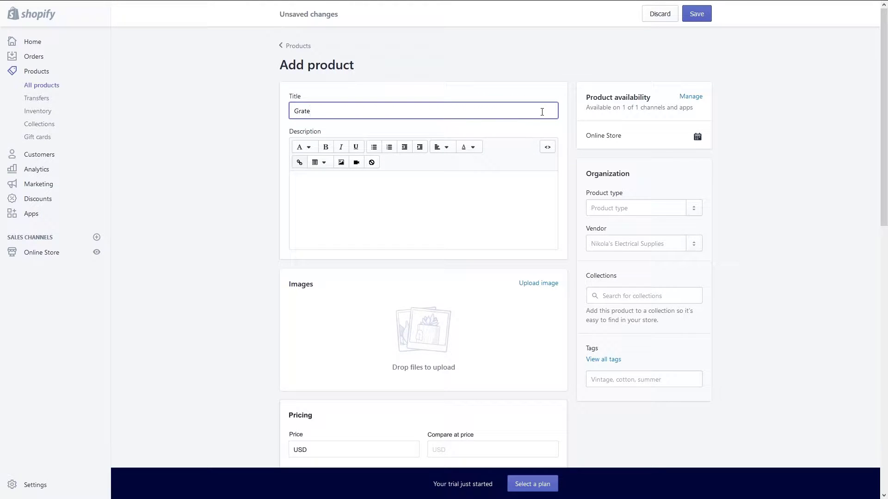
{"action": "type", "text": "ful Dead Farewell Tour T-Shirt"}
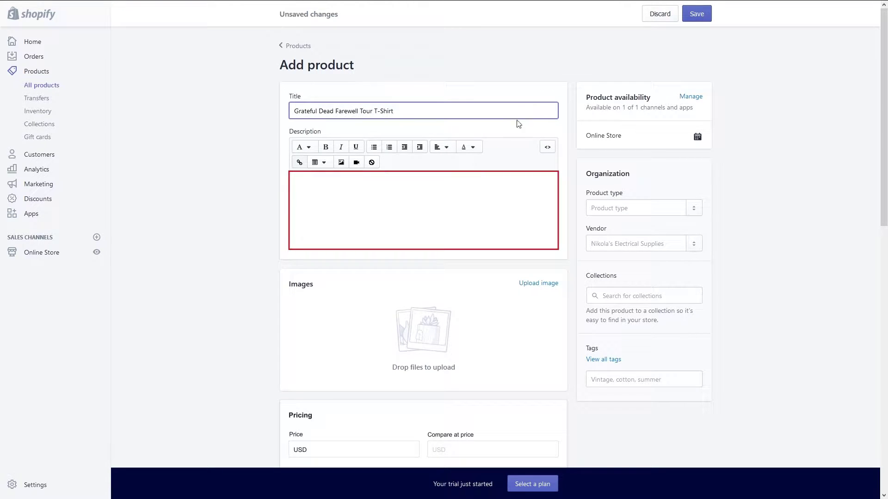
Describe it as a 100% cotton crop-top T-Shirt for lovers of the band and open the image picker.
{"action": "left_click", "coordinate": [404, 200]}
{"action": "type", "text": "A beautiful, 100% "}
{"action": "type", "text": "c"}
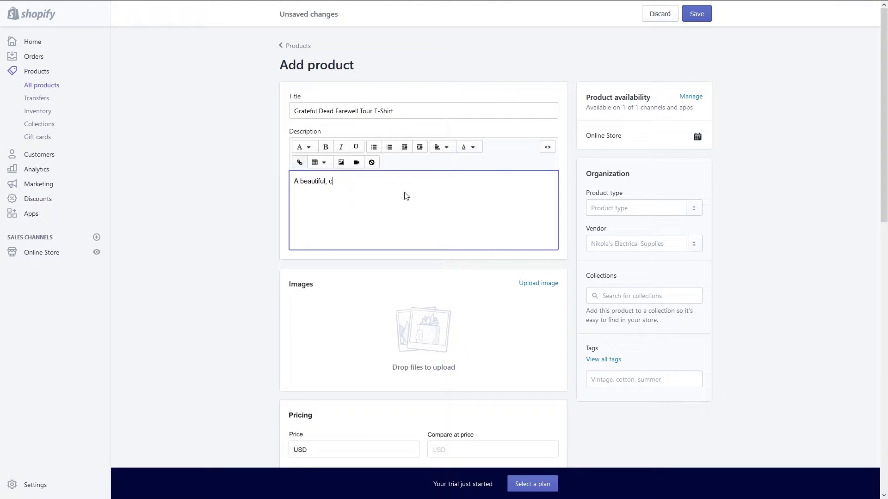
{"action": "key", "text": "BackSpace"}
{"action": "type", "text": "100% cotton crop-top T-Shirt for the lovers of the band"}
{"action": "scroll", "coordinate": [624, 238], "scroll_direction": "down", "scroll_amount": 1}
{"action": "left_click", "coordinate": [525, 254]}
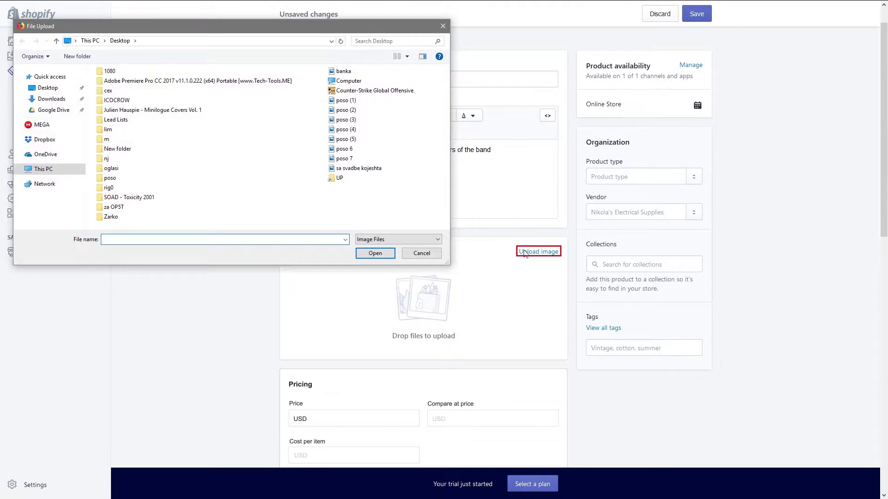
Upload the Shirt picture from New folder and set price 1,500, compare-at 1,800, cost 1,500.
{"action": "key", "text": "n"}
{"action": "key", "text": "Return"}
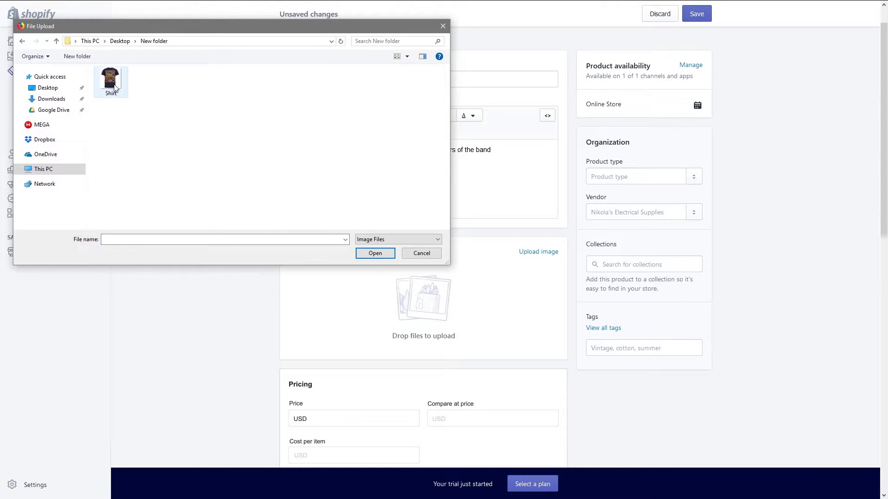
{"action": "double_click", "coordinate": [115, 88]}
{"action": "scroll", "coordinate": [233, 240], "scroll_direction": "down", "scroll_amount": 1}
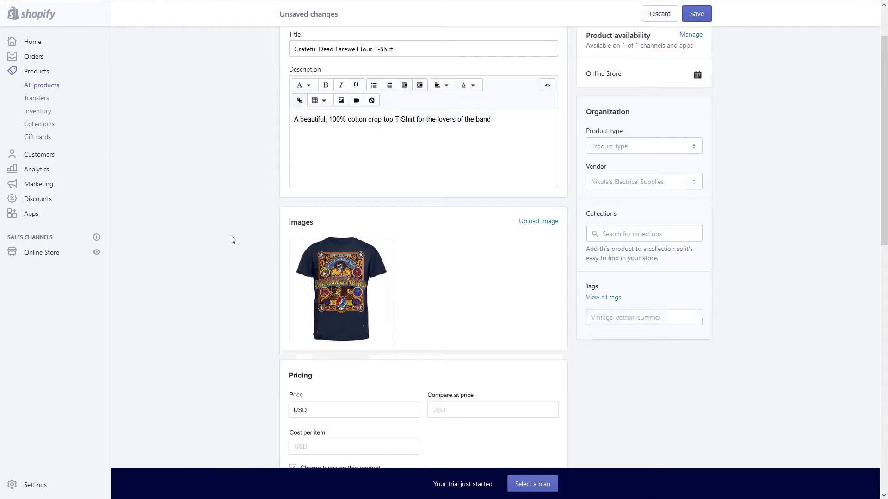
{"action": "scroll", "coordinate": [233, 240], "scroll_direction": "down", "scroll_amount": 3}
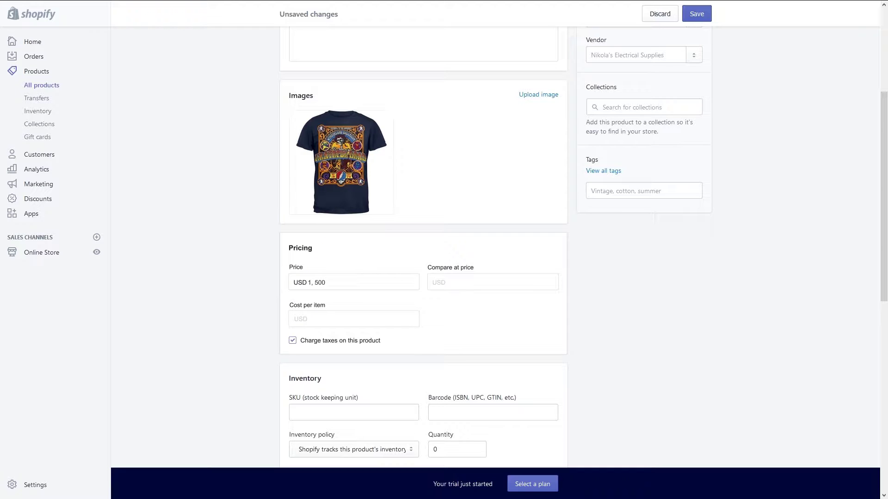
{"action": "left_click", "coordinate": [493, 282]}
{"action": "left_click", "coordinate": [354, 319]}
{"action": "type", "text": "1,500"}
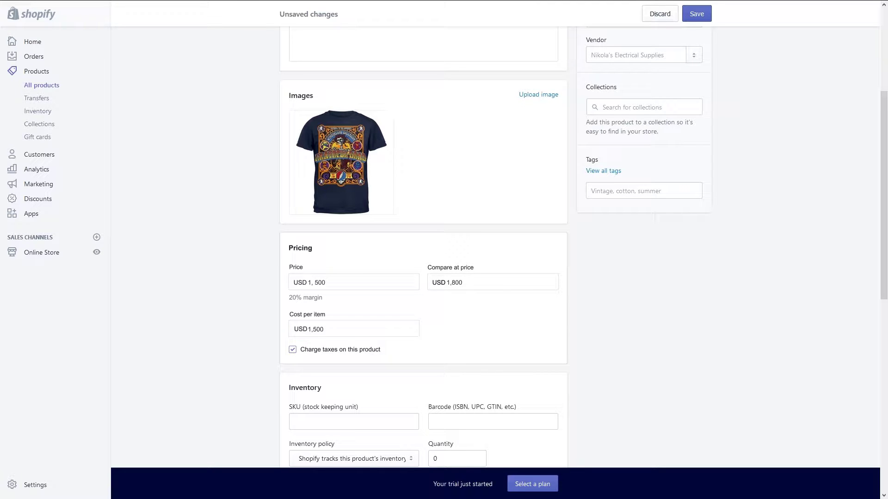
Set the T-shirt's stock quantity to 5.
{"action": "scroll", "coordinate": [356, 339], "scroll_direction": "down", "scroll_amount": 3}
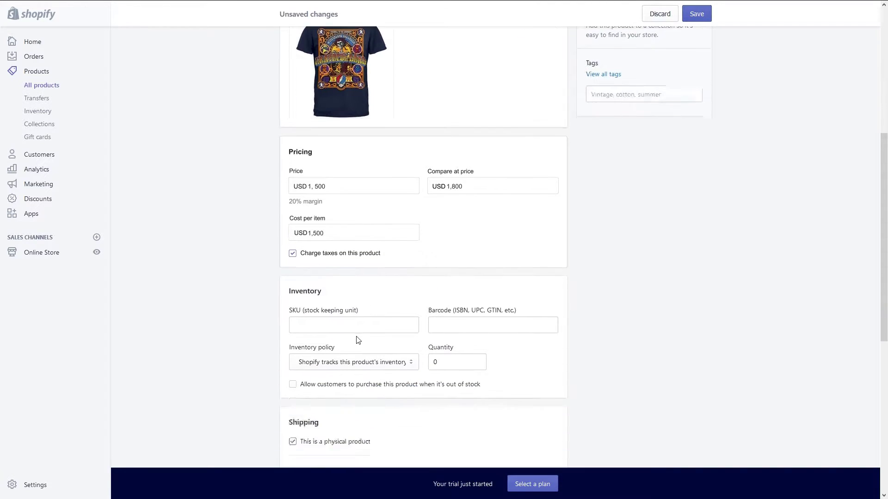
{"action": "left_click", "coordinate": [358, 291]}
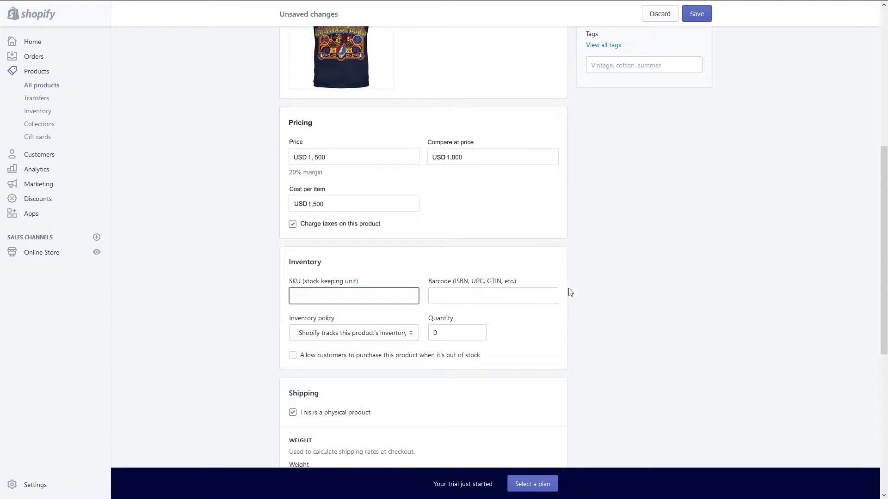
{"action": "scroll", "coordinate": [609, 291], "scroll_direction": "down", "scroll_amount": 1}
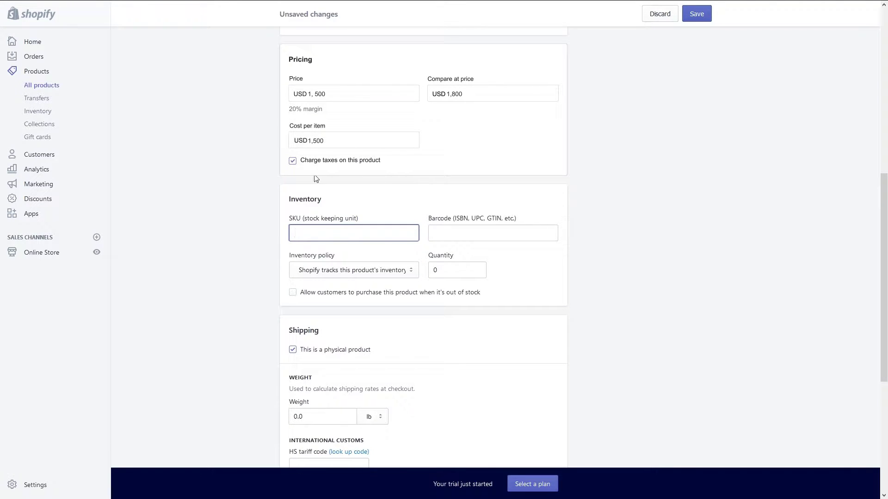
{"action": "scroll", "coordinate": [273, 187], "scroll_direction": "down", "scroll_amount": 1}
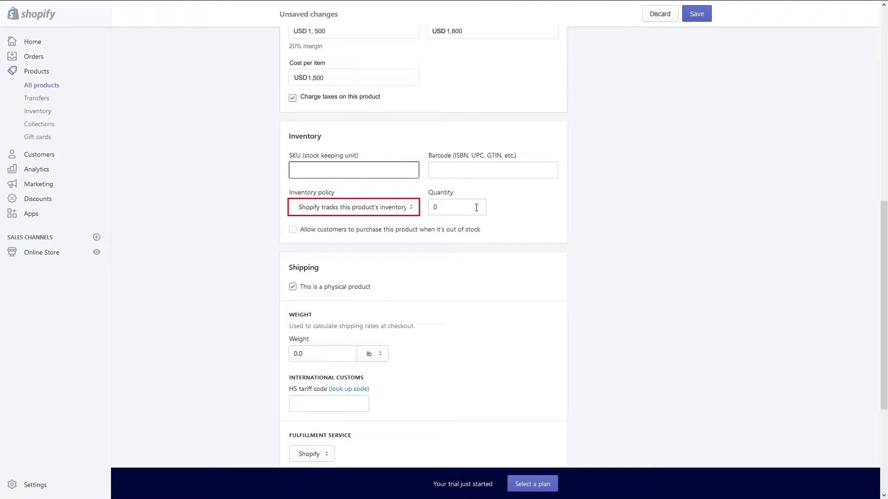
{"action": "double_click", "coordinate": [477, 207]}
{"action": "type", "text": "5"}
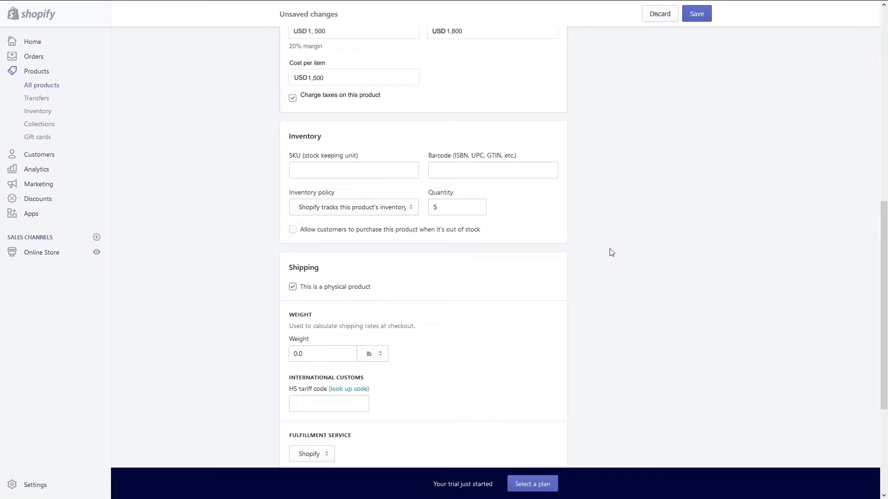
Keep it a physical product and set its weight to 0.3 lb.
{"action": "scroll", "coordinate": [612, 252], "scroll_direction": "down", "scroll_amount": 3}
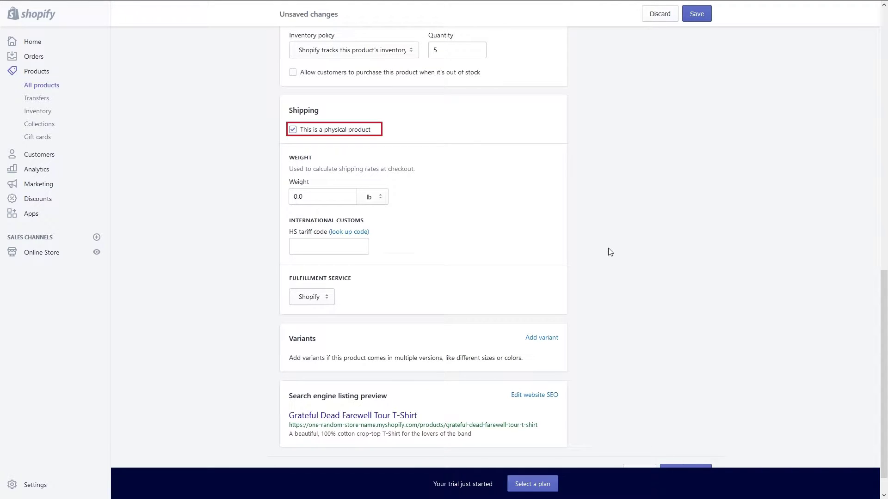
{"action": "left_click", "coordinate": [293, 130]}
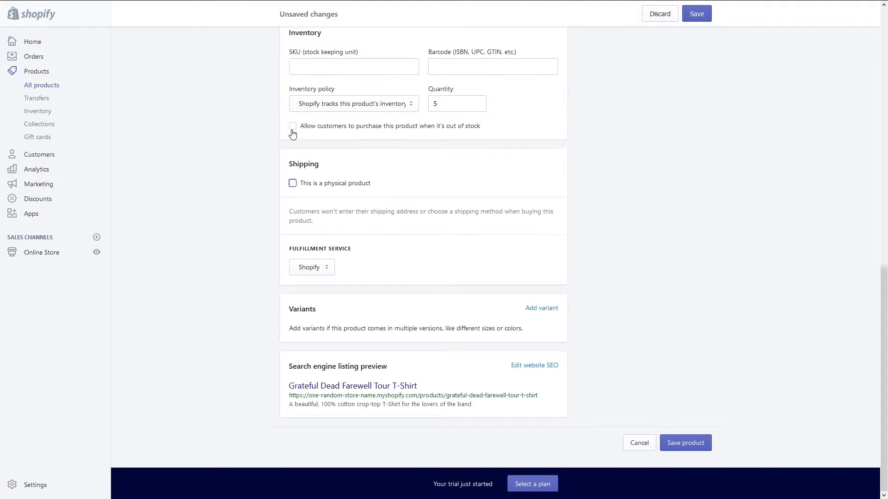
{"action": "left_click", "coordinate": [292, 183]}
{"action": "scroll", "coordinate": [589, 210], "scroll_direction": "down", "scroll_amount": 1}
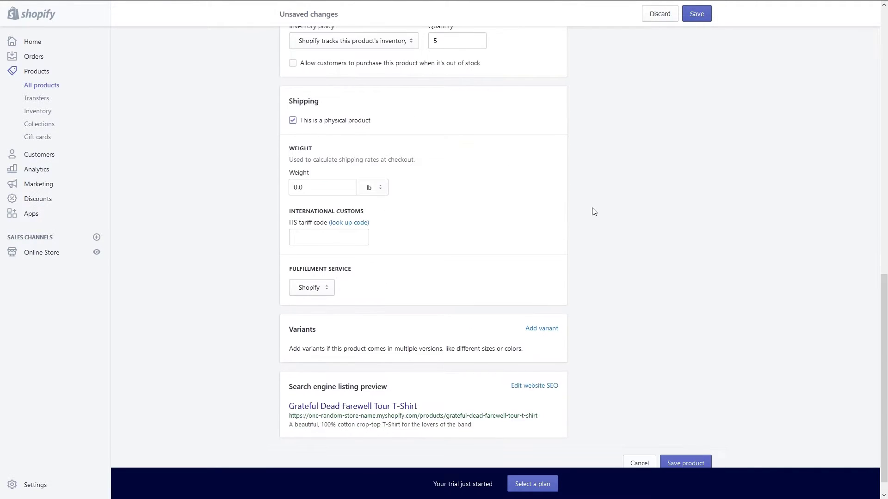
{"action": "double_click", "coordinate": [301, 187]}
{"action": "type", "text": "0.3"}
Leave the HS tariff code blank and keep Shopify as the fulfillment service.
{"action": "left_click", "coordinate": [358, 234]}
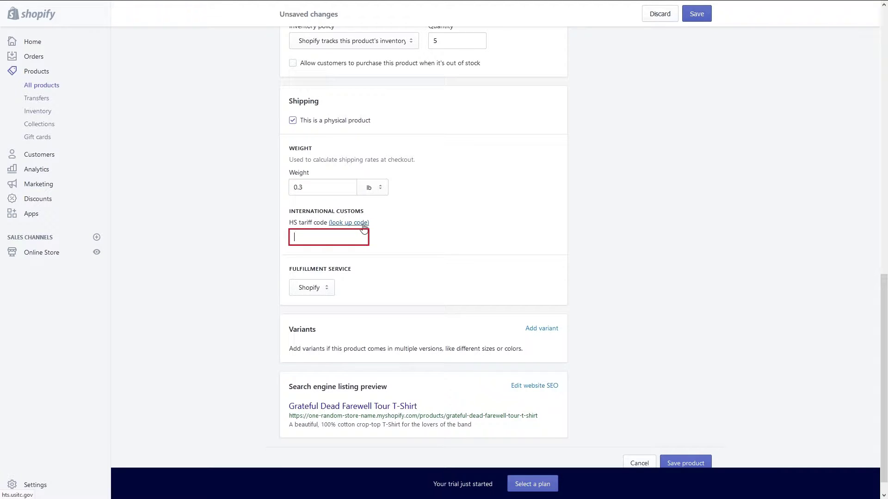
{"action": "left_click", "coordinate": [363, 224]}
{"action": "scroll", "coordinate": [363, 229], "scroll_direction": "down", "scroll_amount": 1}
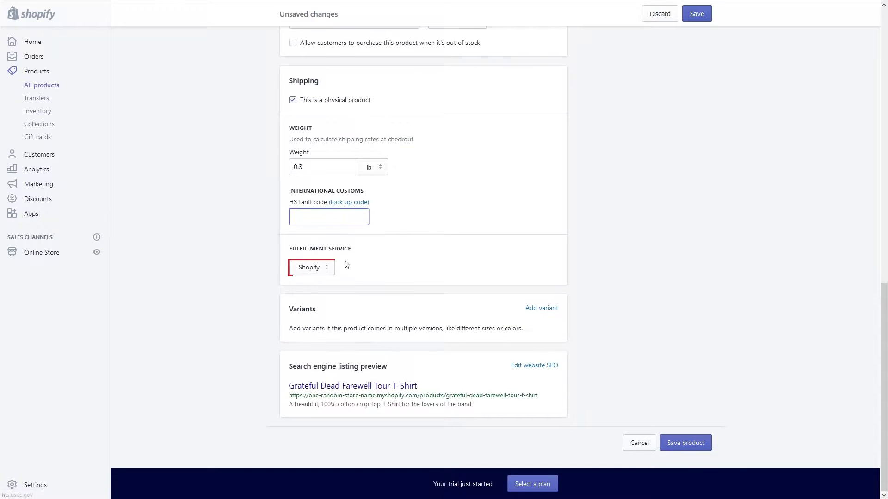
{"action": "left_click", "coordinate": [326, 271]}
{"action": "left_click", "coordinate": [326, 270]}
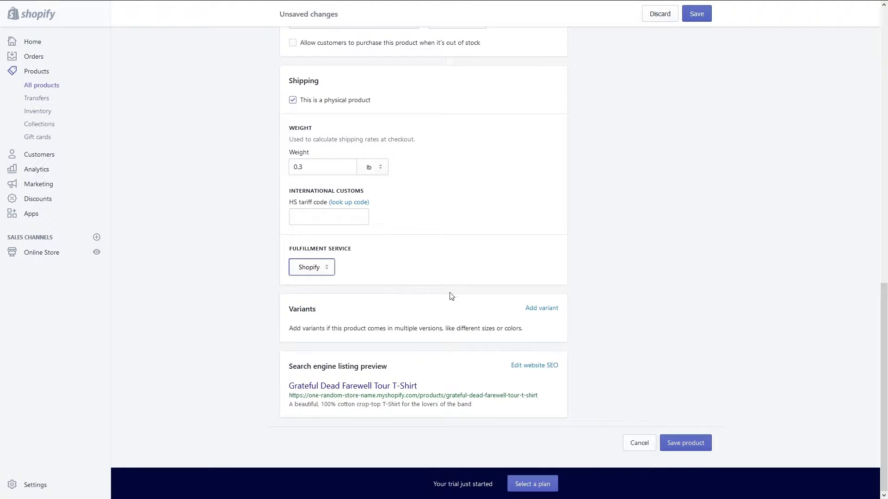
{"action": "left_click", "coordinate": [614, 282]}
Add a Size variant option for the T-shirt.
{"action": "left_click", "coordinate": [547, 309]}
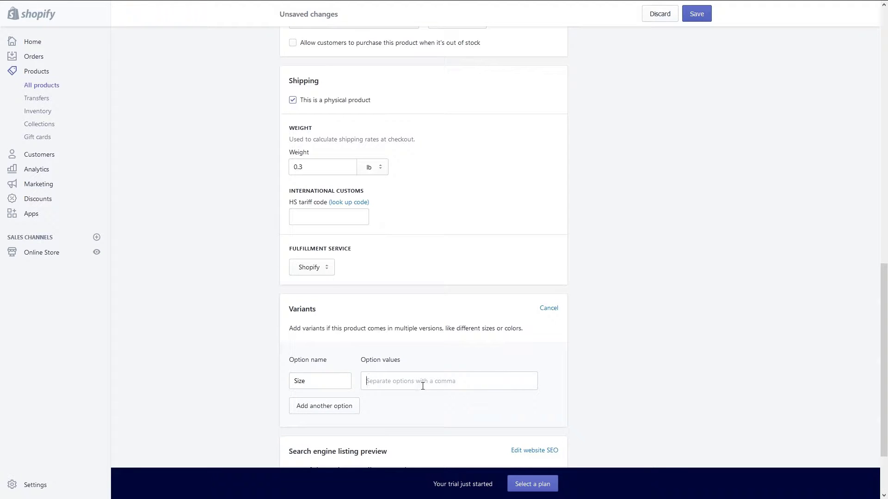
{"action": "scroll", "coordinate": [423, 385], "scroll_direction": "down", "scroll_amount": 2}
{"action": "double_click", "coordinate": [304, 295]}
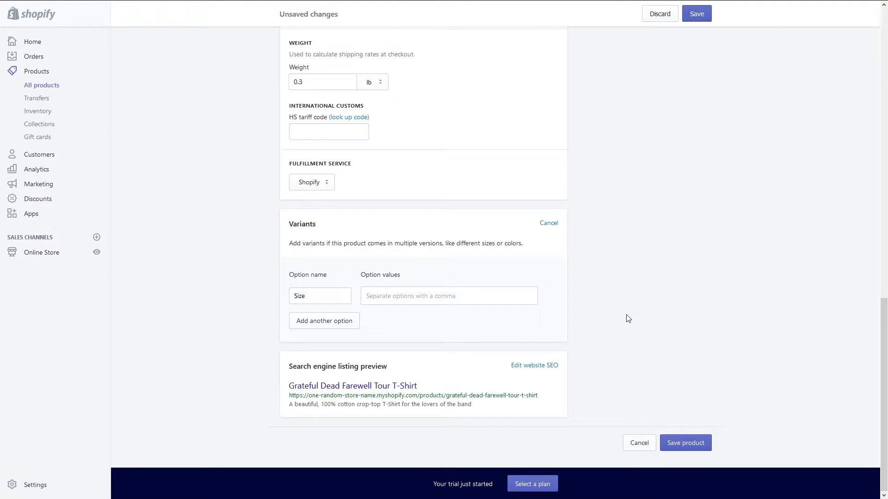
Expand the search engine listing fields and bring up the collections list.
{"action": "left_click", "coordinate": [535, 366]}
{"action": "scroll", "coordinate": [650, 363], "scroll_direction": "down", "scroll_amount": 3}
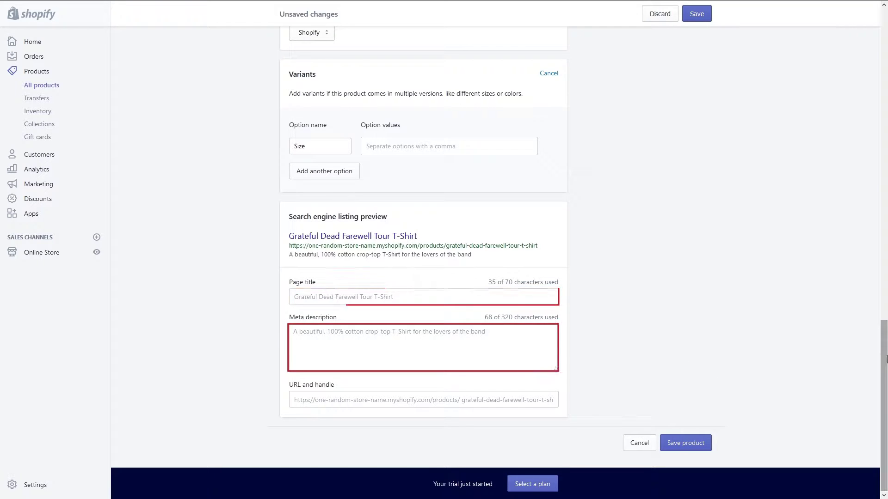
{"action": "left_click_drag", "start_coordinate": [885, 357], "coordinate": [886, 44]}
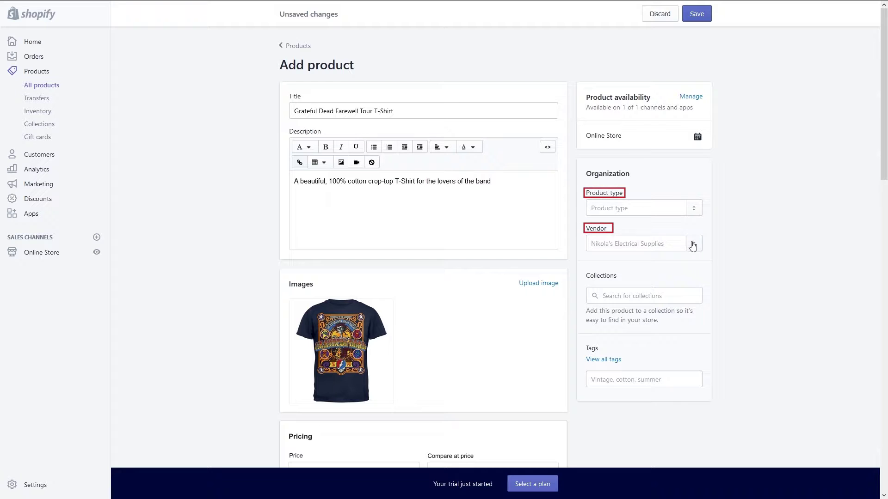
{"action": "left_click", "coordinate": [690, 294]}
Add the tags 'band' and 'grateful dead' to the T-shirt and save the product.
{"action": "left_click", "coordinate": [729, 297]}
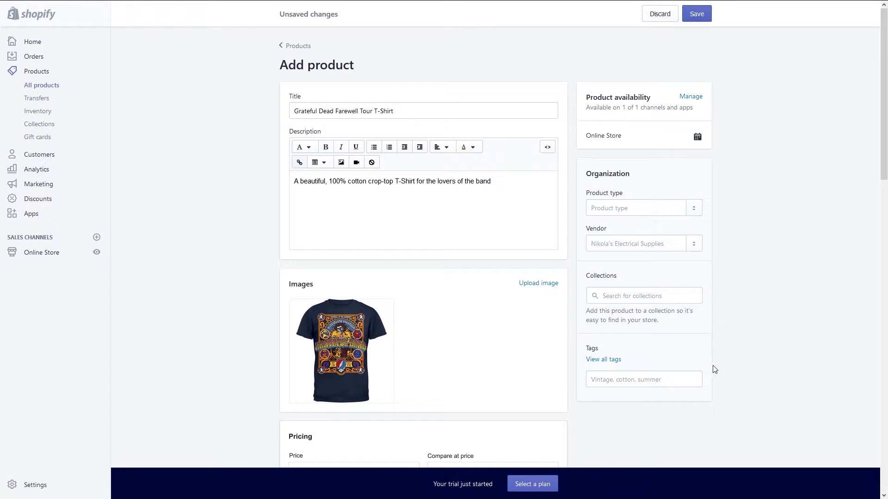
{"action": "left_click", "coordinate": [686, 378]}
{"action": "type", "text": "band"}
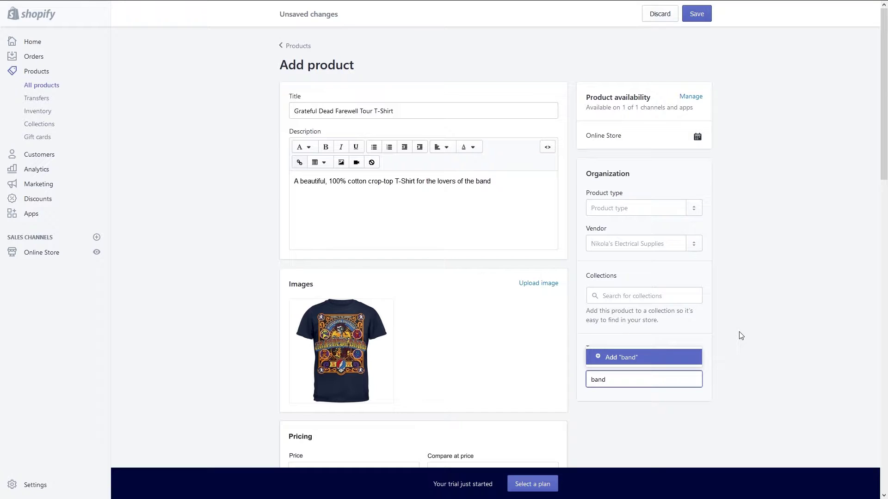
{"action": "left_click", "coordinate": [664, 361]}
{"action": "left_click", "coordinate": [644, 380]}
{"action": "type", "text": "gra"}
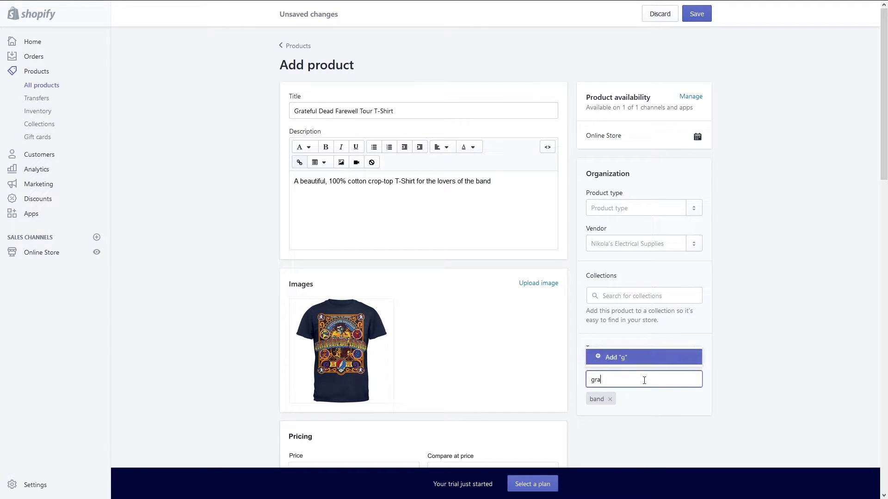
{"action": "type", "text": "teful dead"}
{"action": "left_click", "coordinate": [661, 361]}
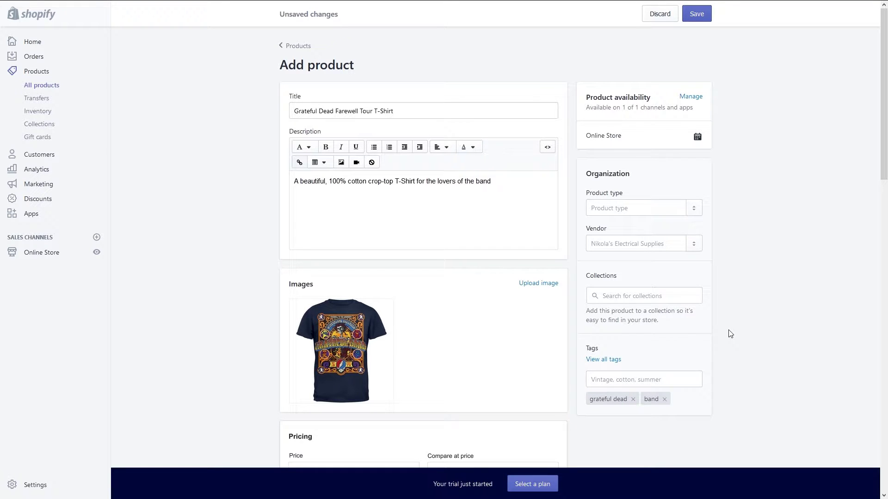
{"action": "left_click_drag", "start_coordinate": [883, 134], "coordinate": [883, 446]}
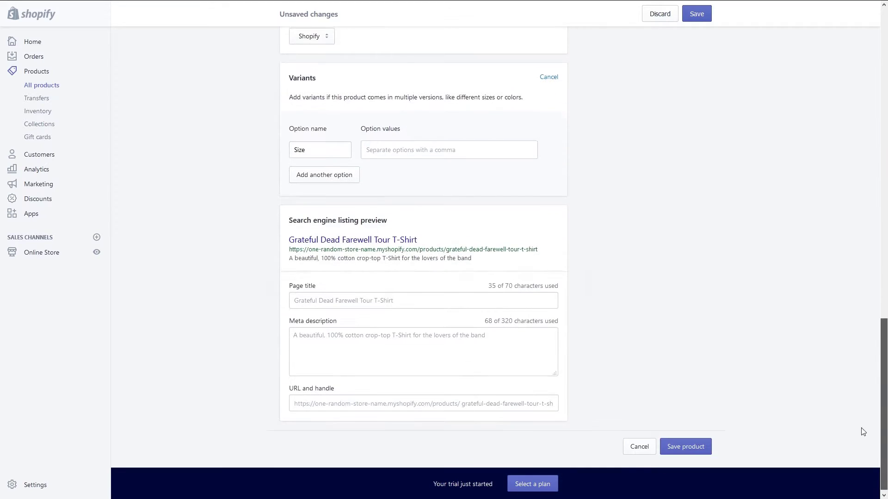
{"action": "left_click", "coordinate": [701, 445]}
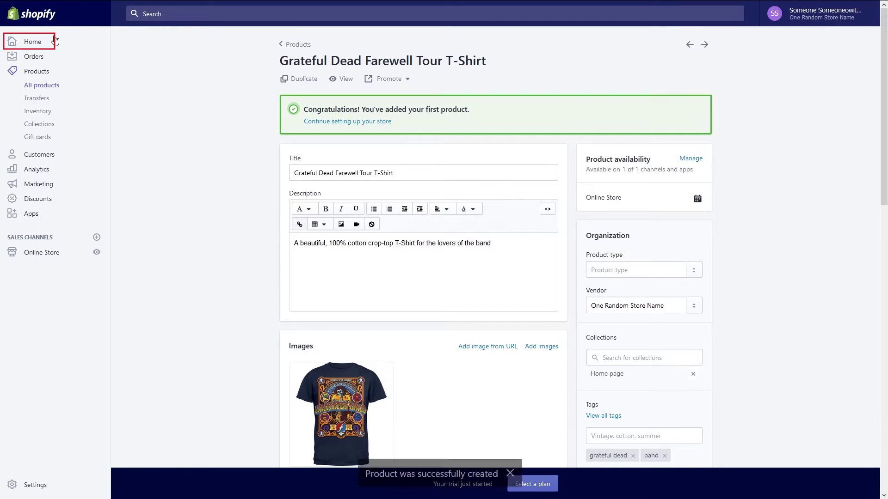
{"action": "left_click", "coordinate": [33, 42]}
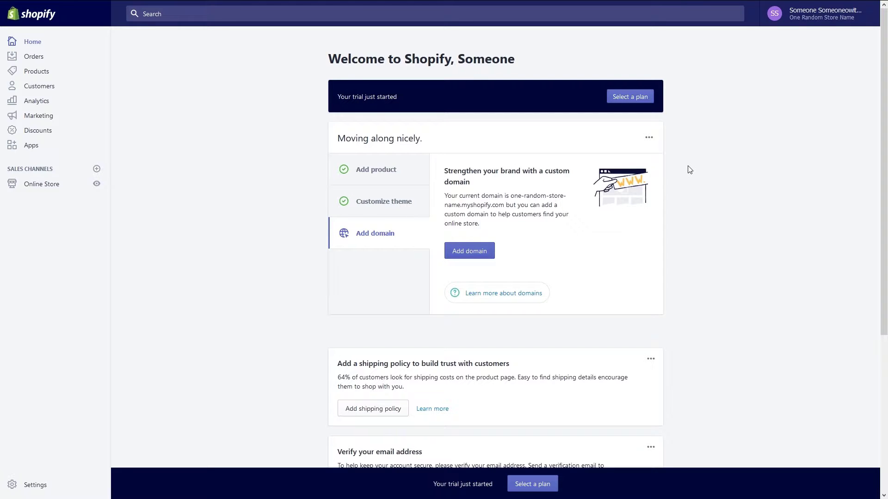
{"action": "scroll", "coordinate": [692, 172], "scroll_direction": "down", "scroll_amount": 4}
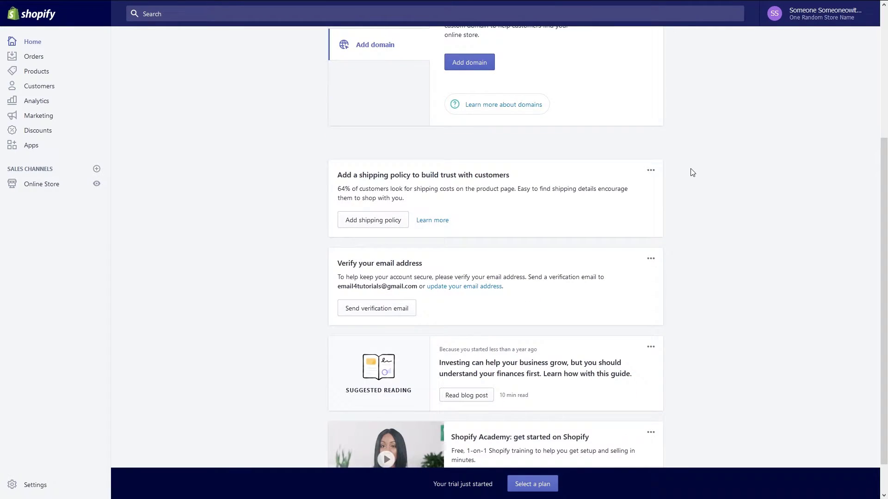
{"action": "scroll", "coordinate": [707, 175], "scroll_direction": "down", "scroll_amount": 1}
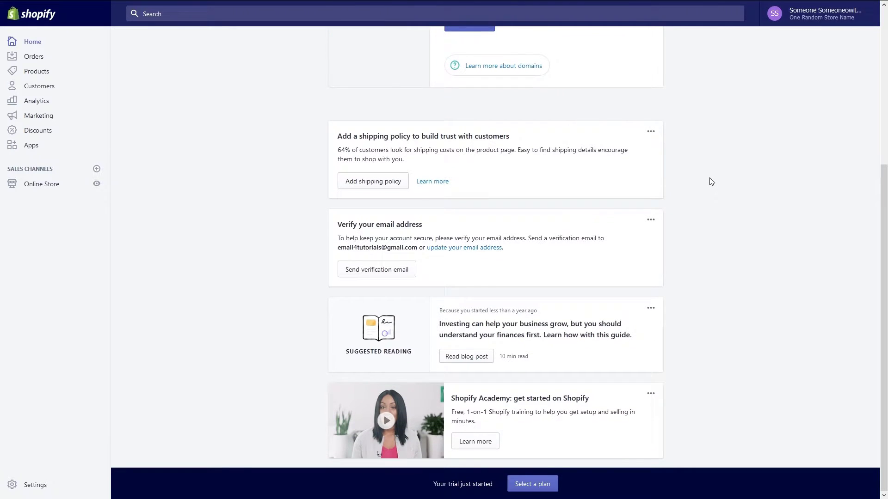
{"action": "left_click", "coordinate": [32, 485]}
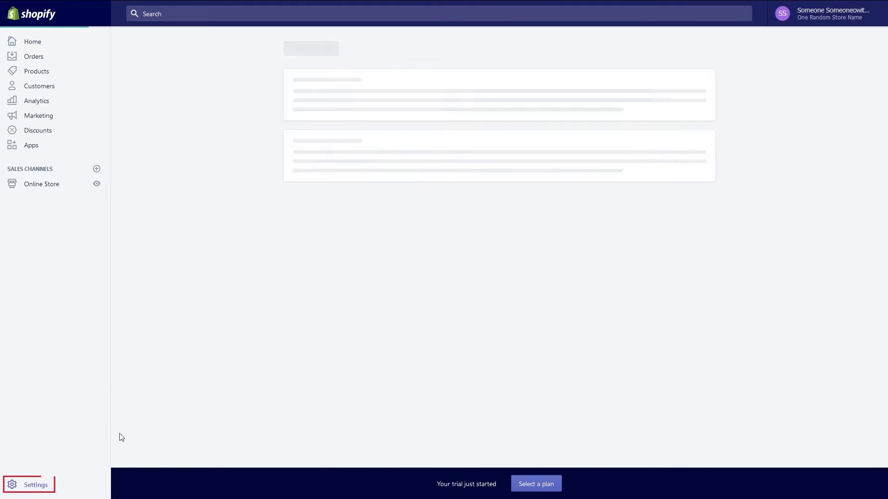
{"action": "left_click", "coordinate": [368, 140]}
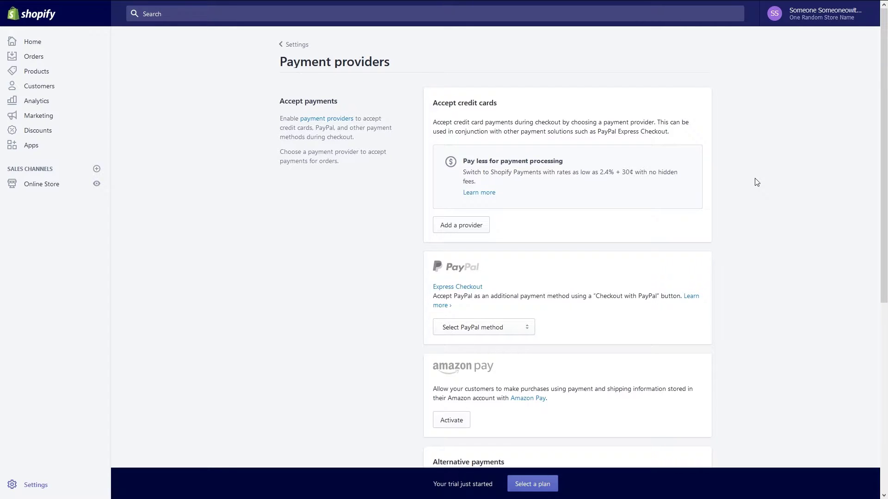
{"action": "scroll", "coordinate": [754, 182], "scroll_direction": "down", "scroll_amount": 1}
{"action": "left_click", "coordinate": [528, 298]}
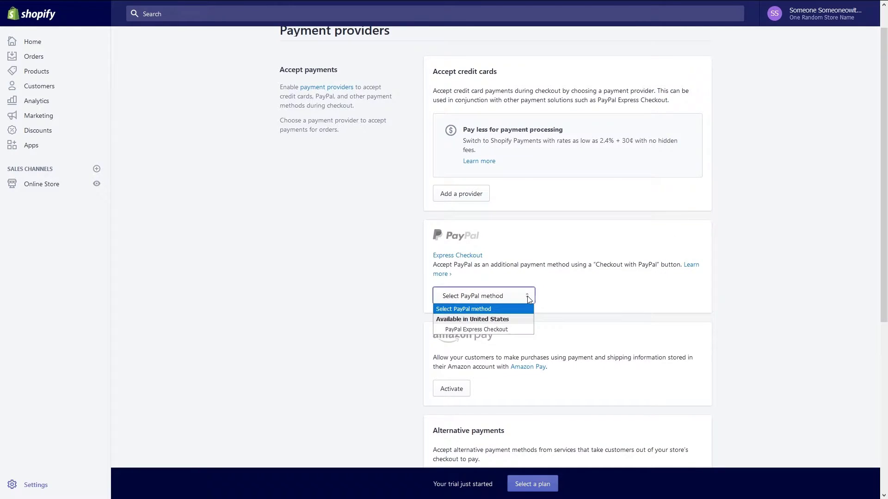
{"action": "left_click", "coordinate": [771, 260]}
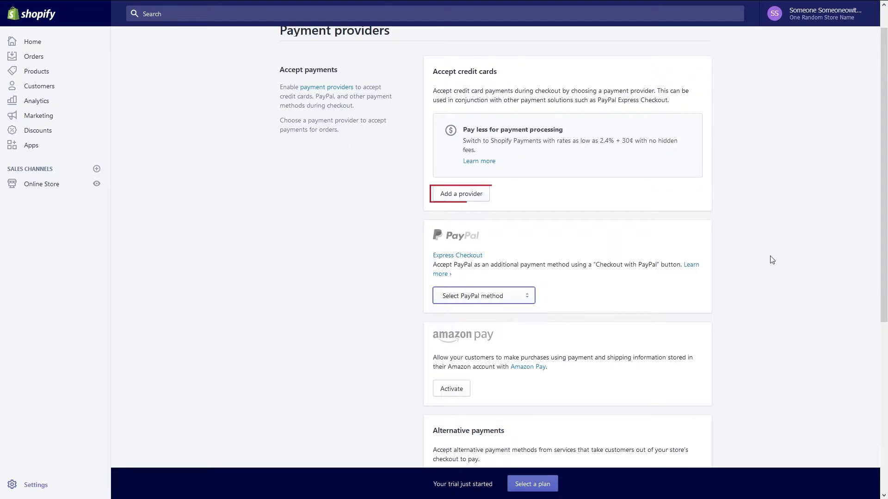
{"action": "left_click", "coordinate": [484, 193]}
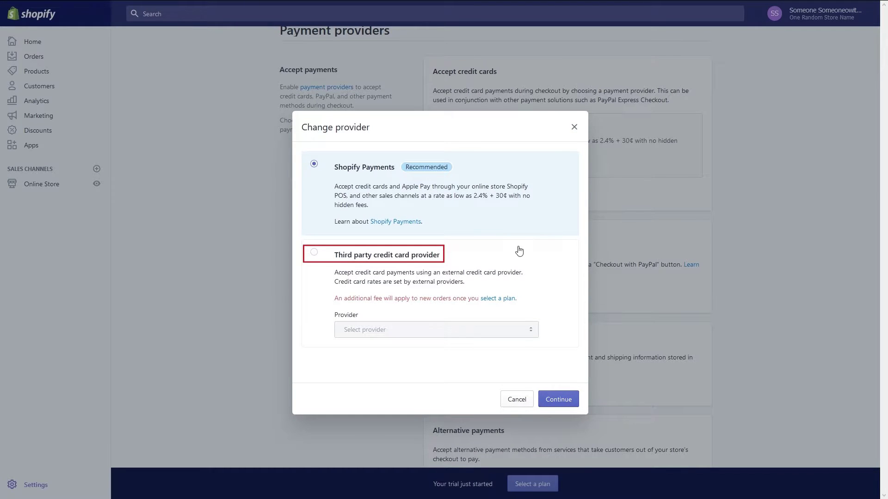
{"action": "left_click", "coordinate": [517, 270]}
{"action": "left_click", "coordinate": [531, 333]}
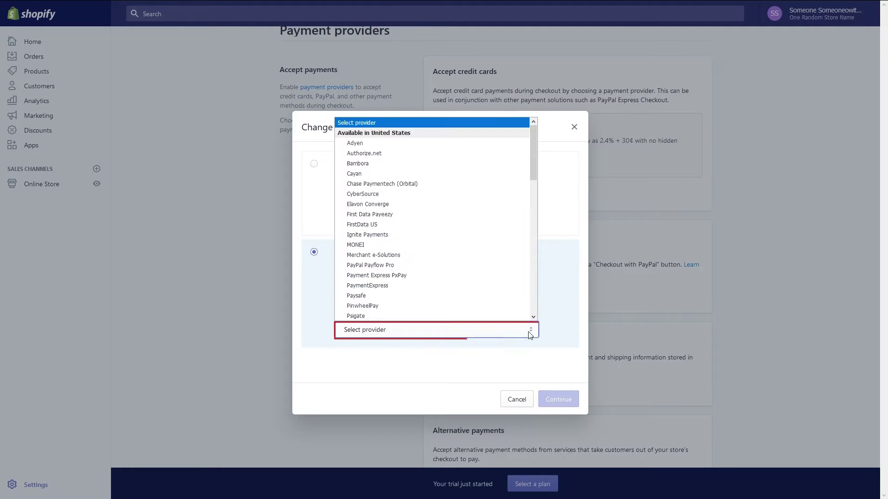
{"action": "left_click_drag", "start_coordinate": [533, 159], "coordinate": [529, 279]}
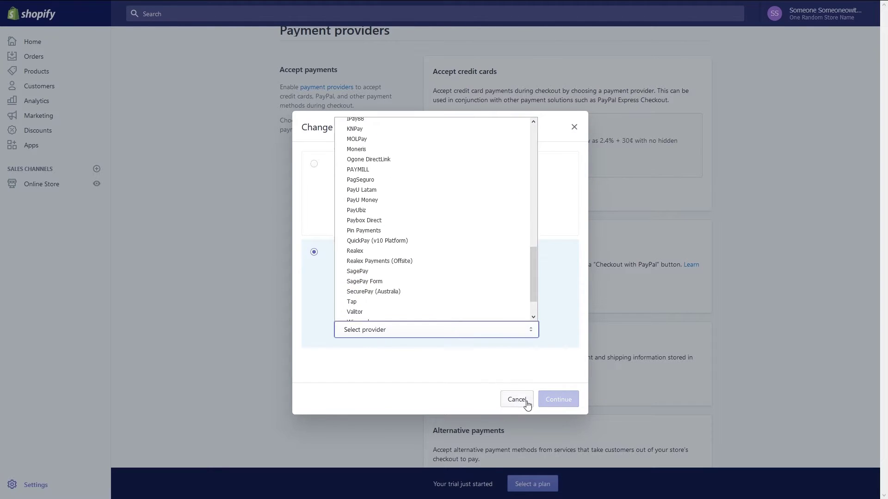
{"action": "left_click", "coordinate": [528, 404]}
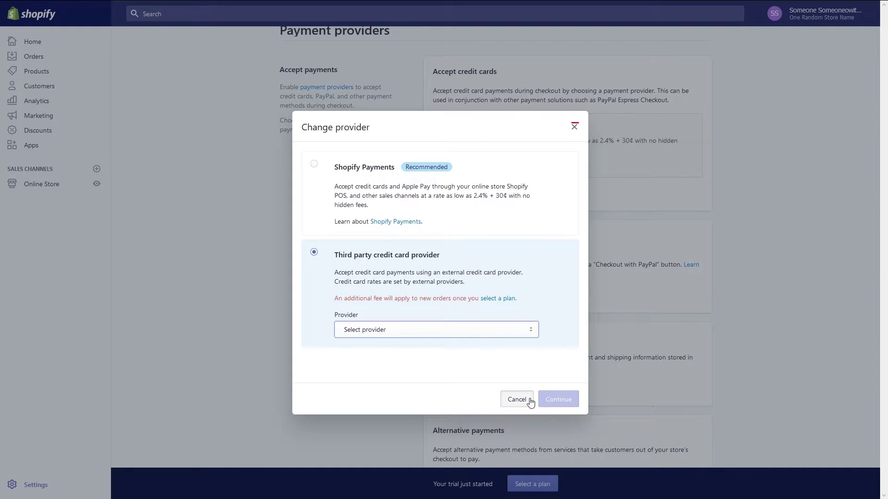
{"action": "left_click", "coordinate": [529, 403]}
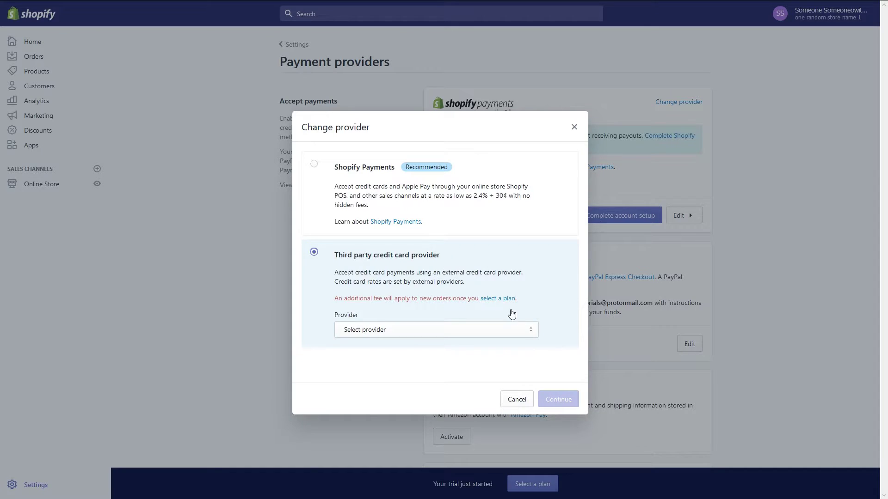
{"action": "left_click", "coordinate": [525, 330]}
{"action": "left_click_drag", "start_coordinate": [531, 146], "coordinate": [529, 221]}
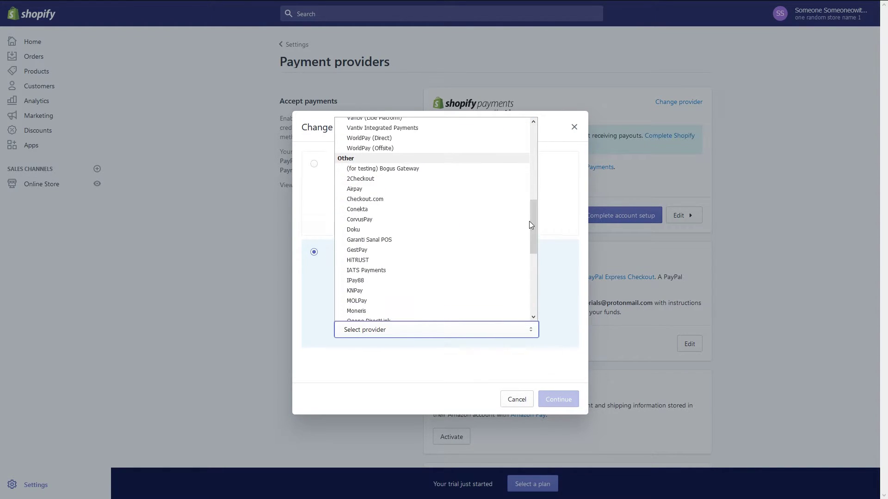
{"action": "left_click", "coordinate": [523, 401]}
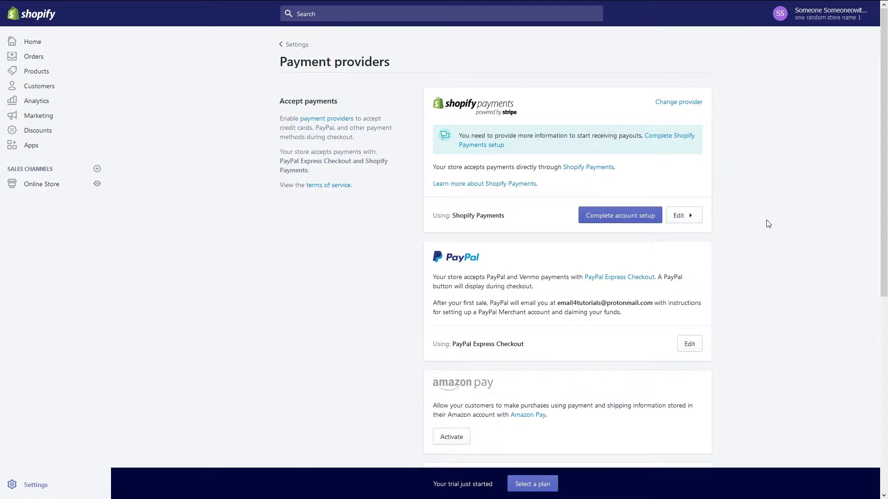
{"action": "left_click", "coordinate": [640, 216]}
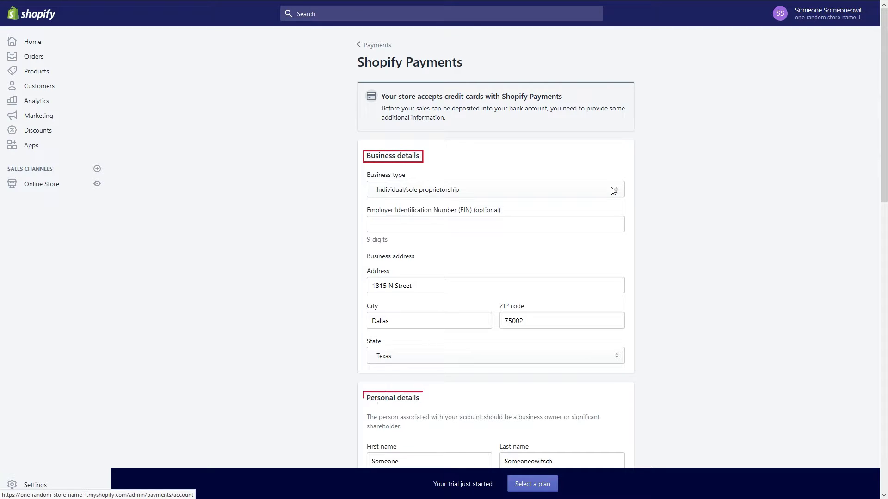
Keep Individual/sole proprietorship as the business type and review the Shopify Payments form.
{"action": "left_click", "coordinate": [612, 191]}
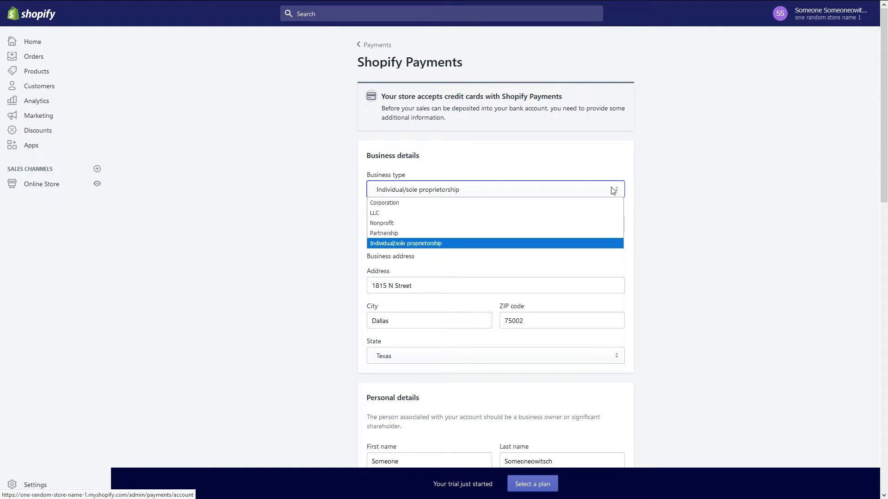
{"action": "left_click", "coordinate": [612, 191]}
{"action": "scroll", "coordinate": [667, 206], "scroll_direction": "down", "scroll_amount": 3}
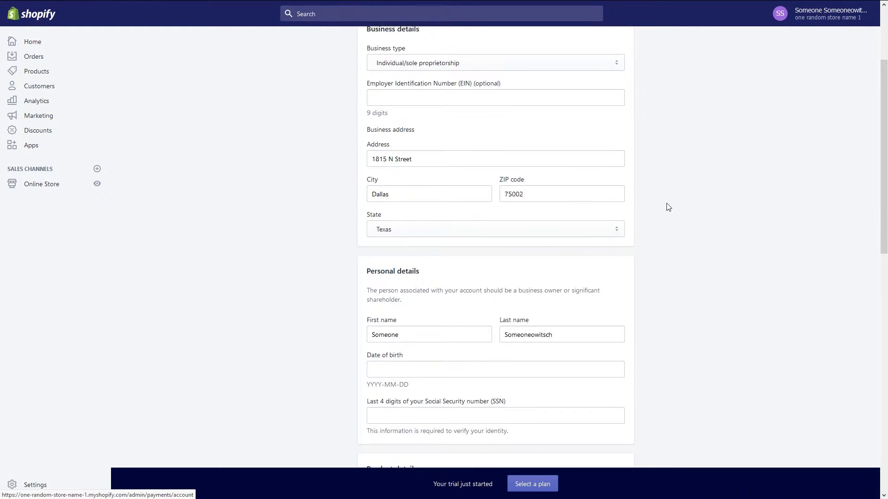
{"action": "scroll", "coordinate": [669, 207], "scroll_direction": "down", "scroll_amount": 3}
{"action": "scroll", "coordinate": [668, 207], "scroll_direction": "down", "scroll_amount": 3}
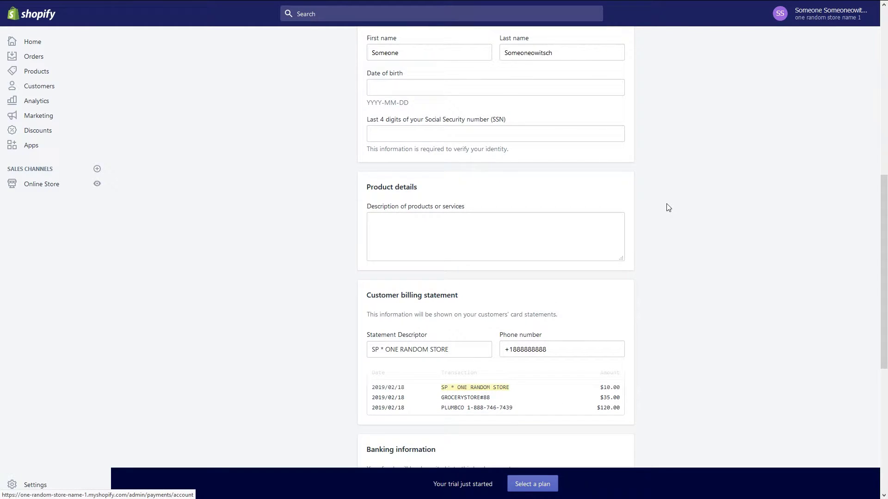
{"action": "scroll", "coordinate": [669, 206], "scroll_direction": "down", "scroll_amount": 3}
Clear the selection in the statement descriptor field and return to the Payments settings page.
{"action": "left_click_drag", "start_coordinate": [452, 224], "coordinate": [372, 223]}
{"action": "left_click", "coordinate": [697, 220]}
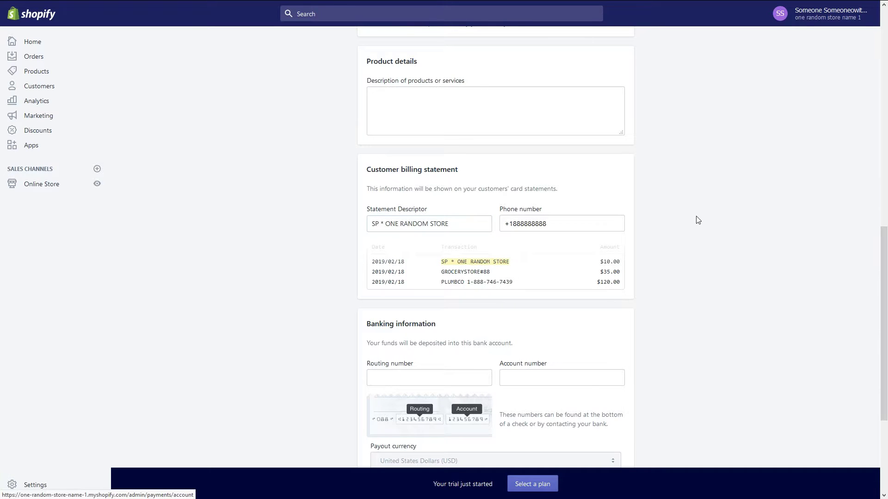
{"action": "scroll", "coordinate": [698, 220], "scroll_direction": "down", "scroll_amount": 3}
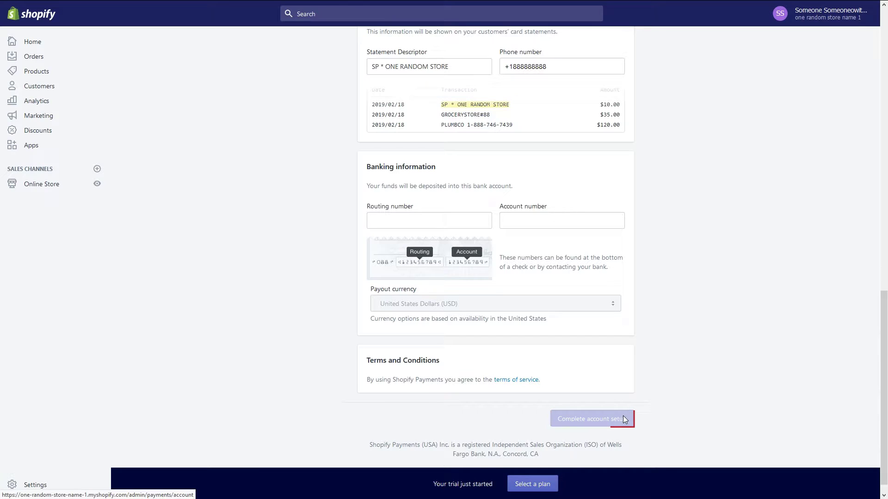
{"action": "scroll", "coordinate": [652, 418], "scroll_direction": "up", "scroll_amount": 15}
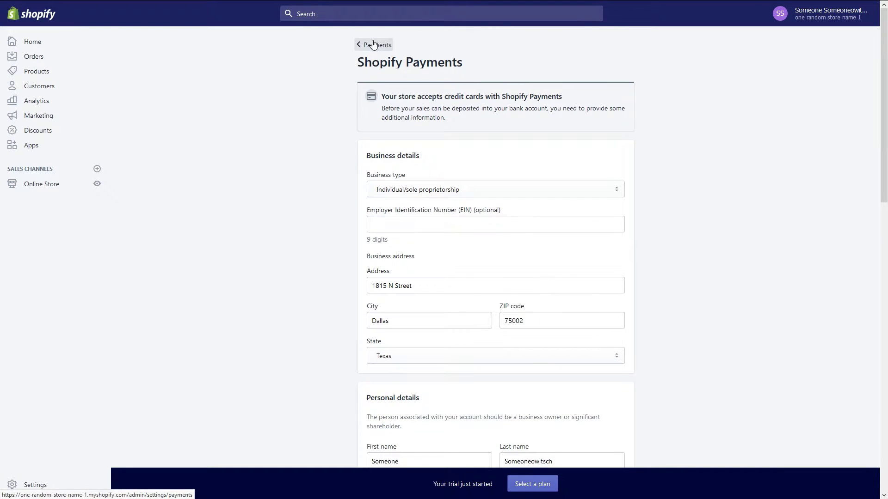
{"action": "left_click", "coordinate": [370, 33]}
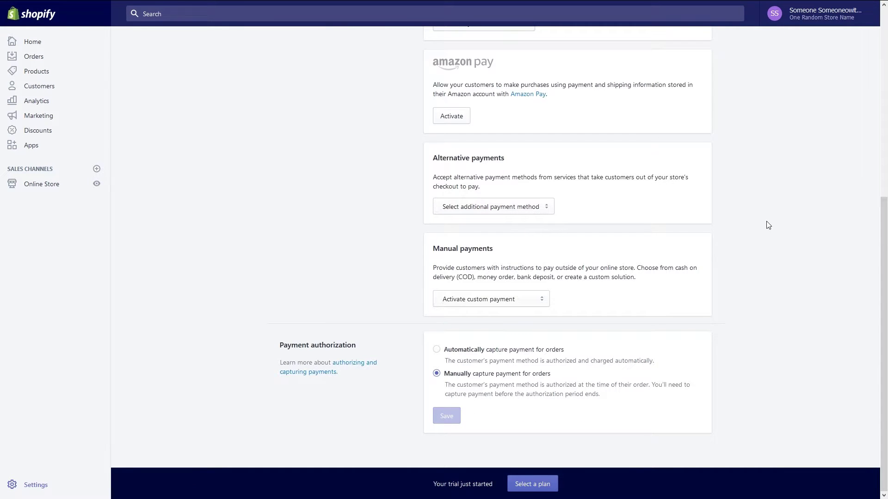
Browse the alternative and manual payment options without choosing any, then go to Settings.
{"action": "left_click", "coordinate": [544, 211]}
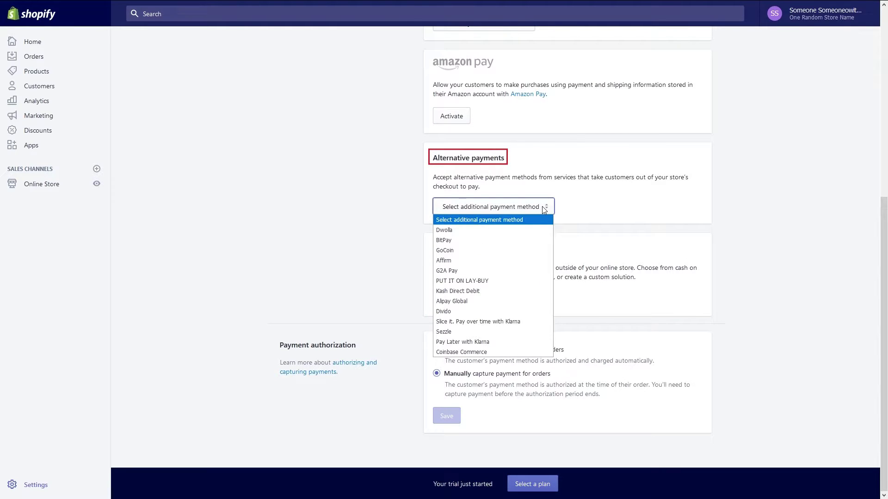
{"action": "left_click", "coordinate": [542, 207]}
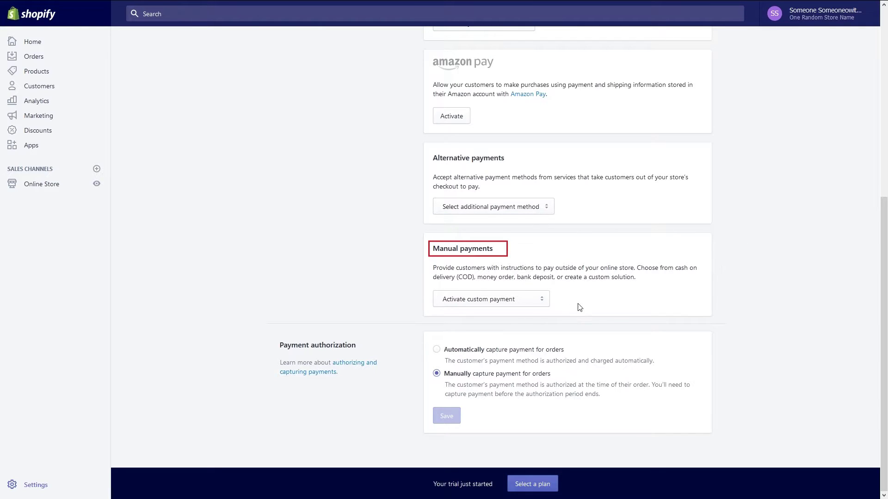
{"action": "left_click", "coordinate": [542, 301]}
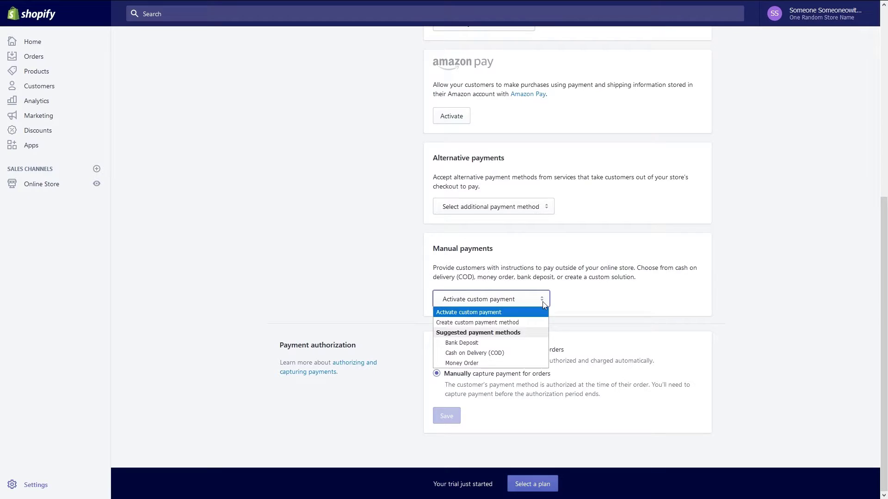
{"action": "left_click", "coordinate": [542, 301]}
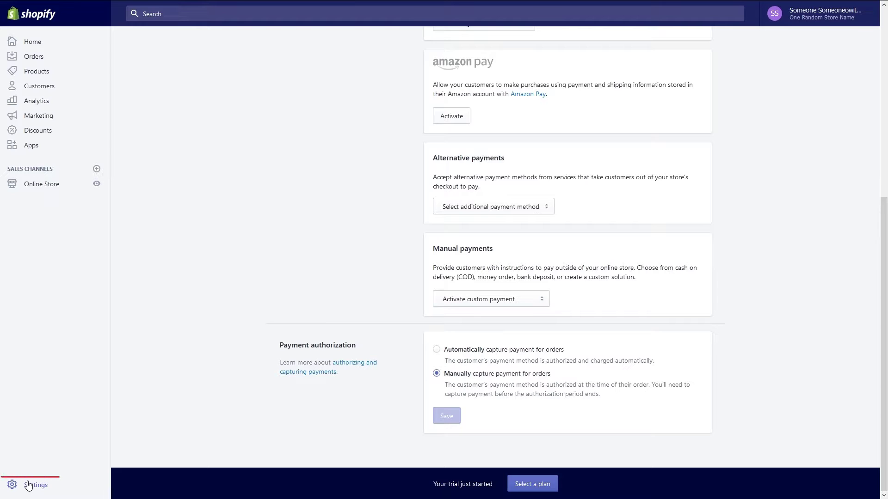
{"action": "left_click", "coordinate": [28, 485]}
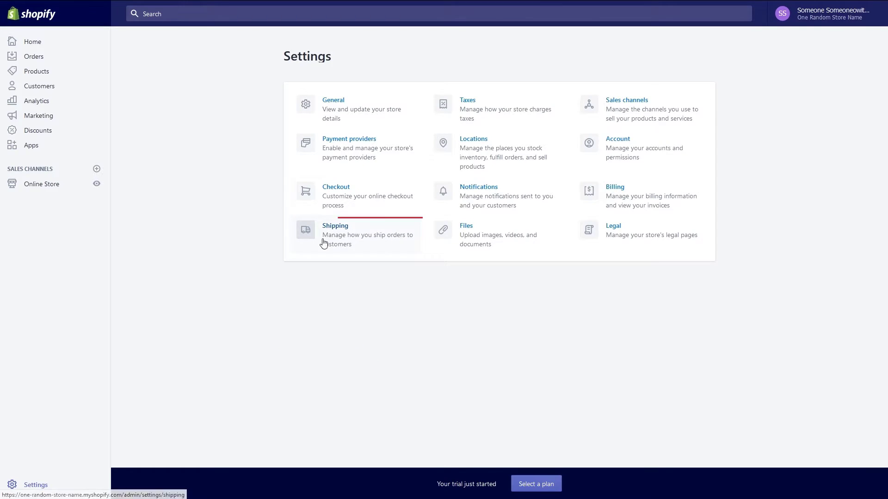
Go to Shipping settings, edit the Domestic zone, and begin adding countries to it.
{"action": "left_click", "coordinate": [339, 232]}
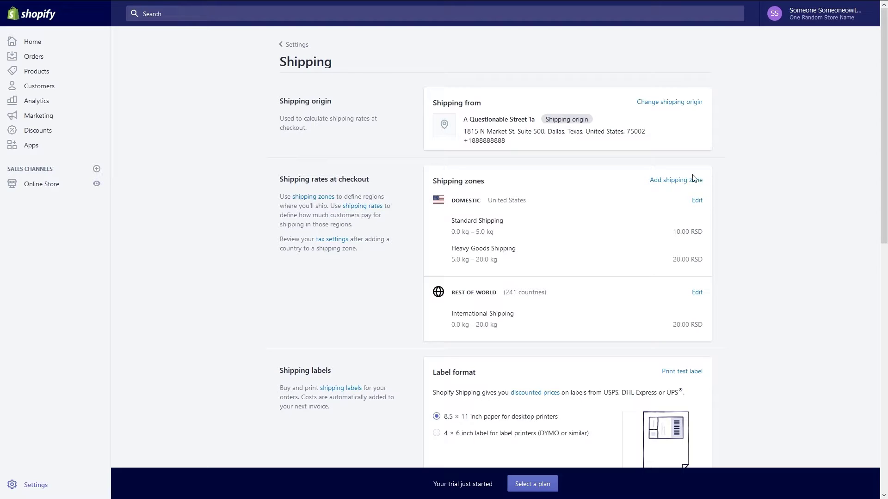
{"action": "left_click", "coordinate": [696, 201]}
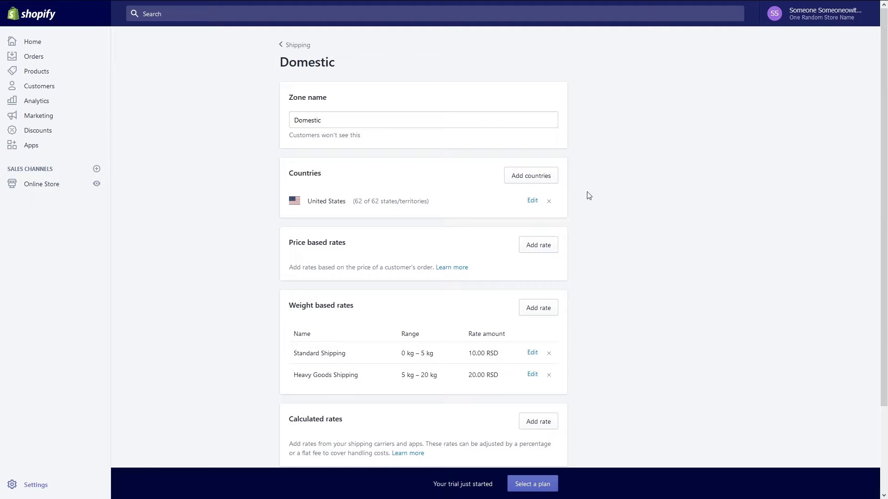
{"action": "left_click", "coordinate": [547, 182]}
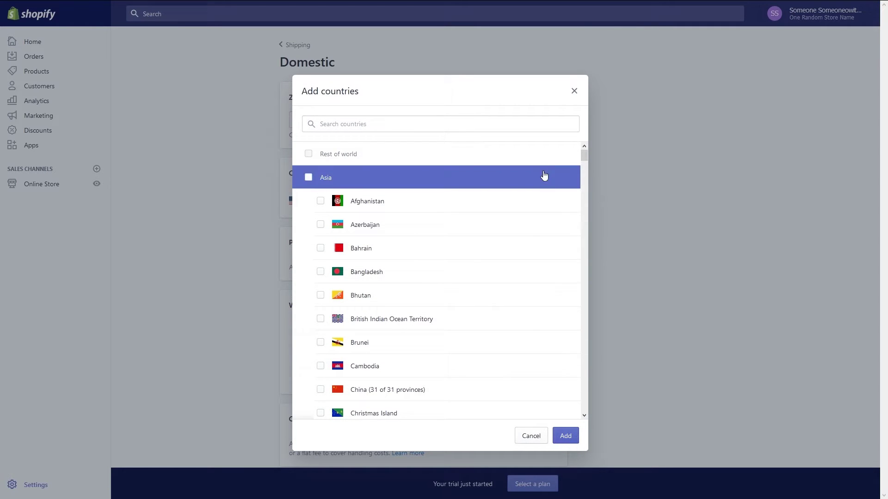
Add a free 'Standard' price-based rate for Domestic orders of 50.00 USD and up.
{"action": "left_click", "coordinate": [575, 91]}
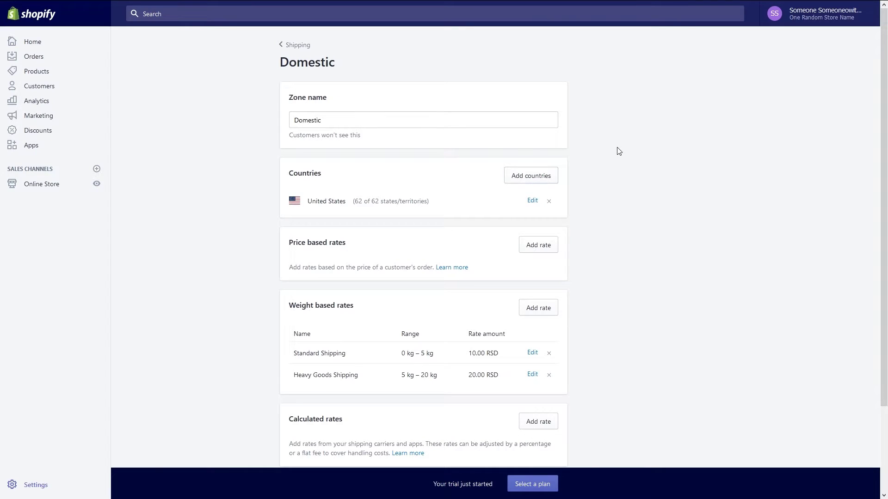
{"action": "left_click", "coordinate": [549, 246]}
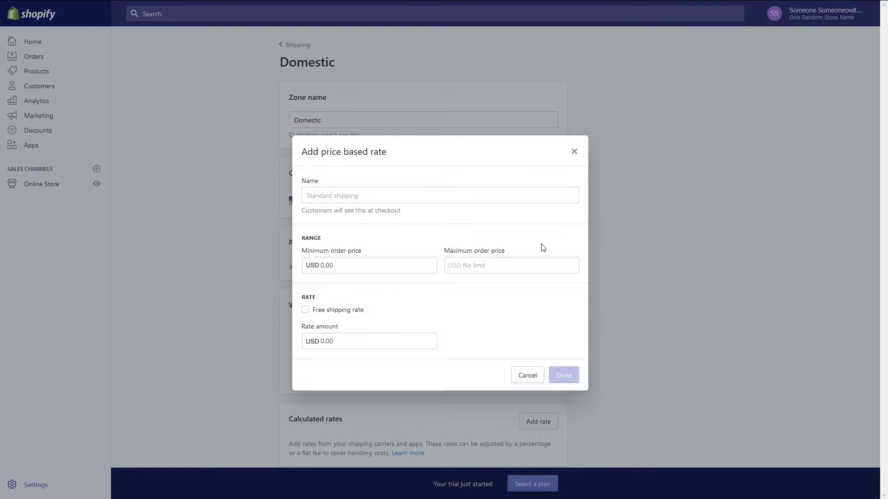
{"action": "left_click", "coordinate": [353, 272]}
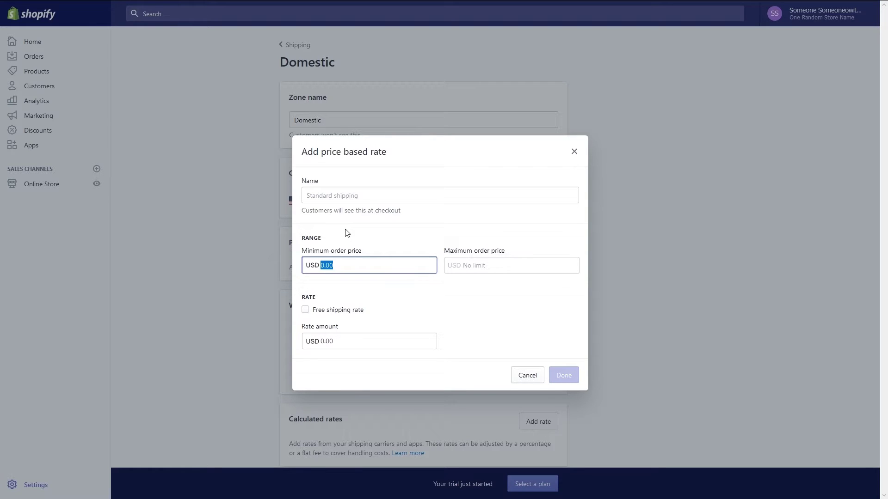
{"action": "type", "text": "50"}
{"action": "left_click", "coordinate": [354, 217]}
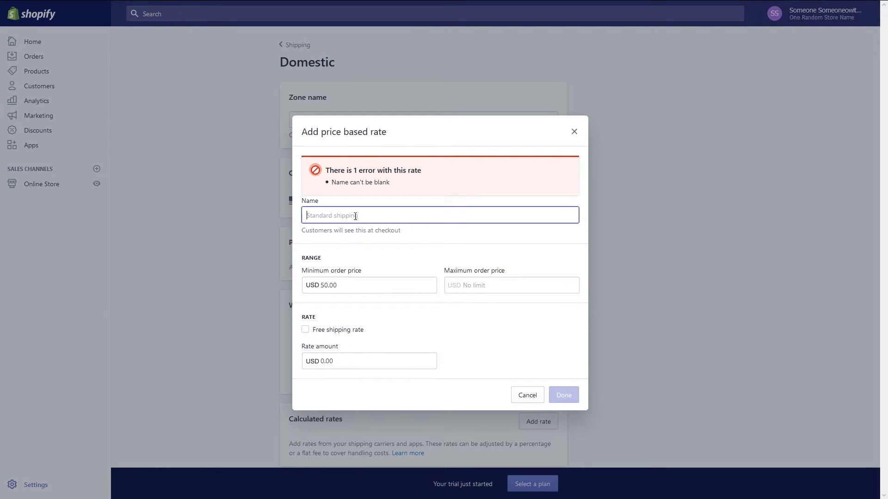
{"action": "type", "text": "Stan"}
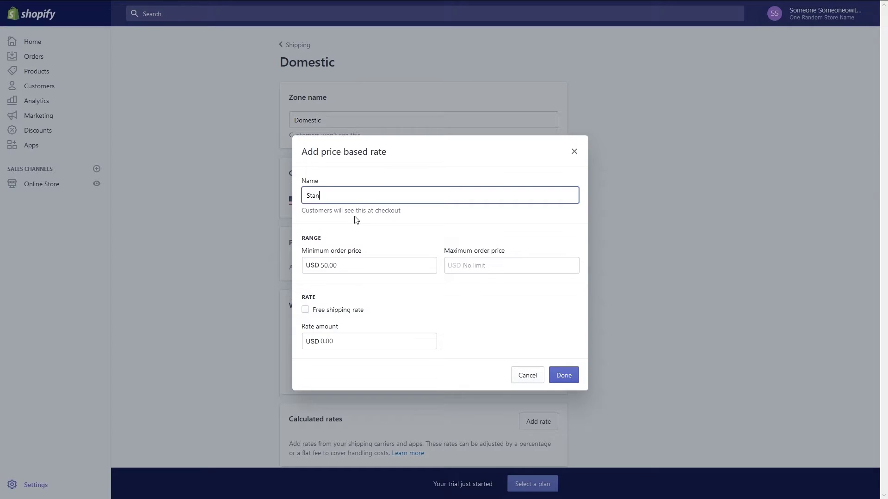
{"action": "type", "text": "dard"}
{"action": "left_click", "coordinate": [482, 264]}
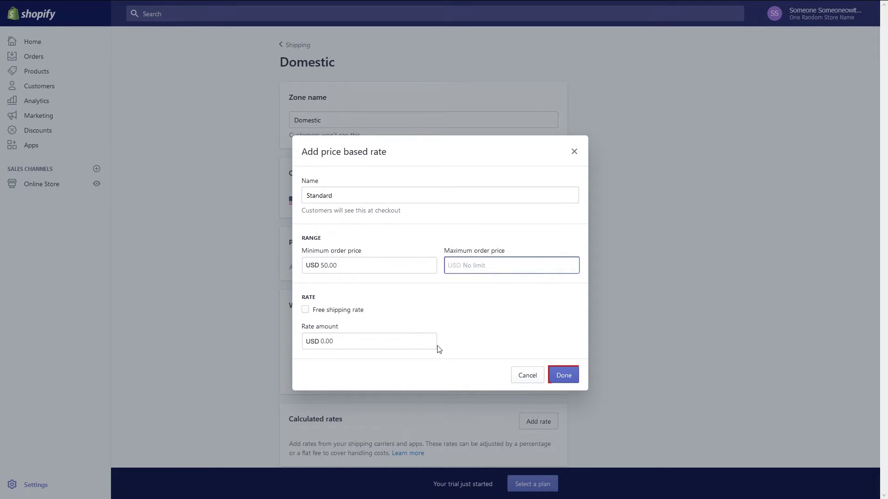
{"action": "left_click", "coordinate": [561, 377]}
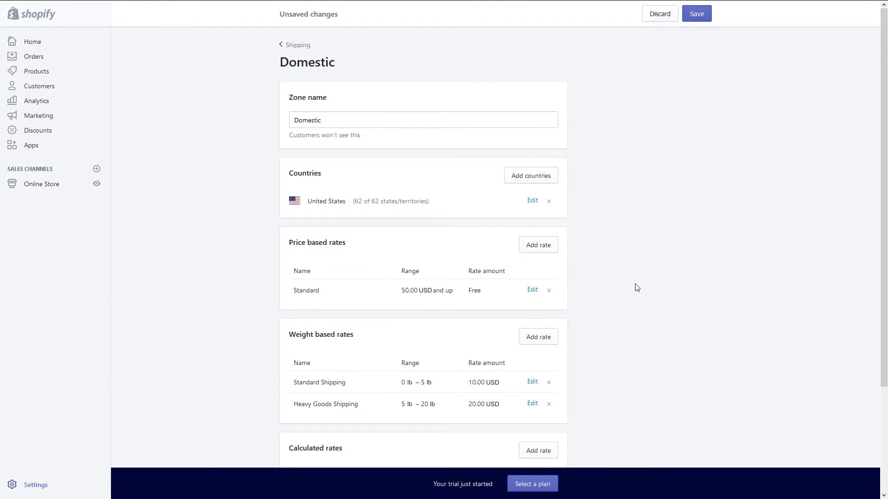
{"action": "scroll", "coordinate": [637, 288], "scroll_direction": "down", "scroll_amount": 3}
Add a UPS calculated rate, excluding Worldwide Expedited, Express Plus, Express and Saver services.
{"action": "left_click", "coordinate": [554, 325]}
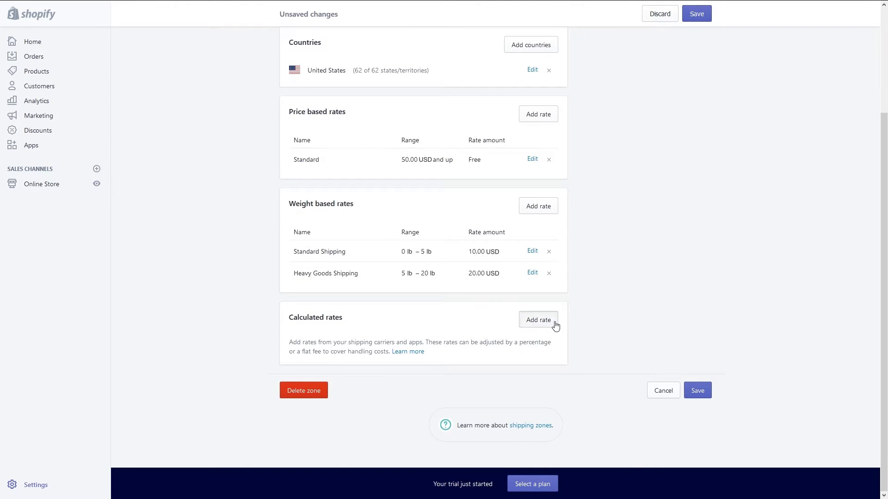
{"action": "left_click", "coordinate": [535, 192]}
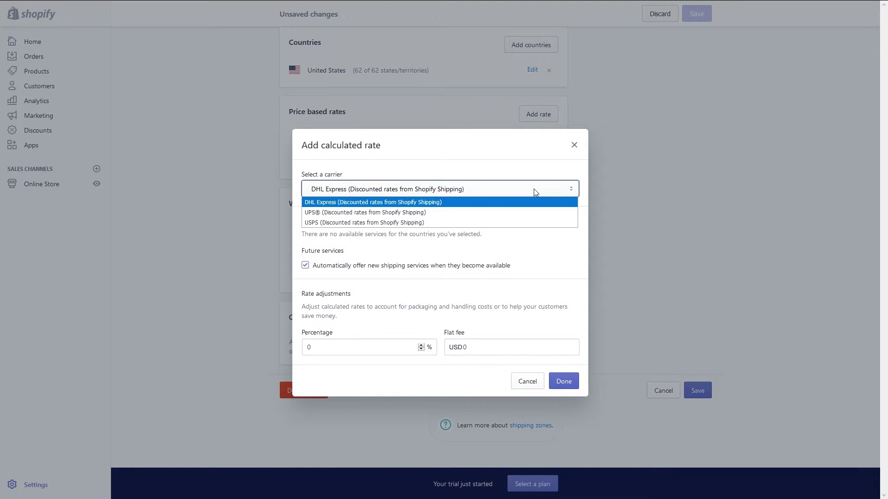
{"action": "left_click", "coordinate": [524, 216]}
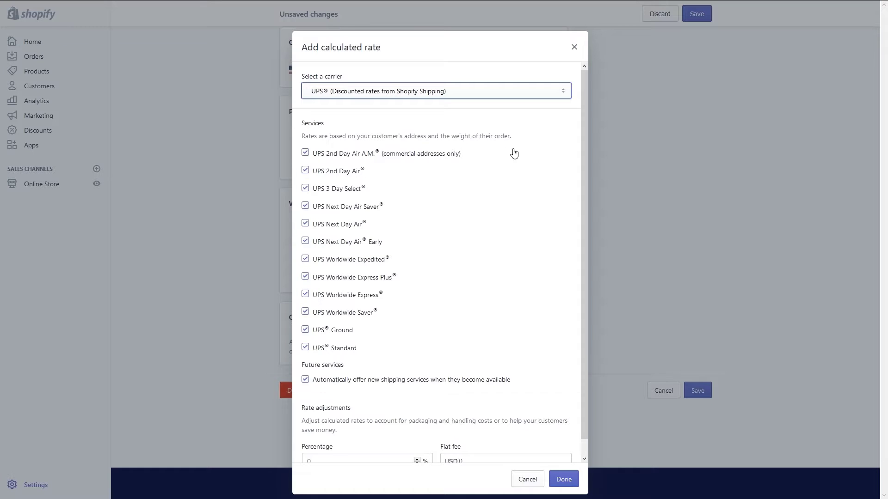
{"action": "left_click", "coordinate": [305, 153]}
{"action": "left_click", "coordinate": [307, 154]}
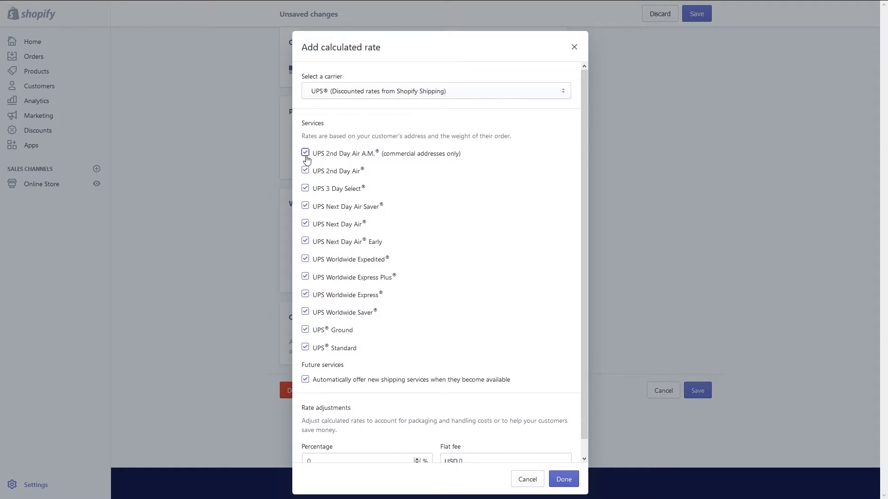
{"action": "scroll", "coordinate": [539, 250], "scroll_direction": "down", "scroll_amount": 1}
{"action": "left_click", "coordinate": [306, 244]}
{"action": "left_click", "coordinate": [305, 261]}
{"action": "left_click", "coordinate": [305, 278]}
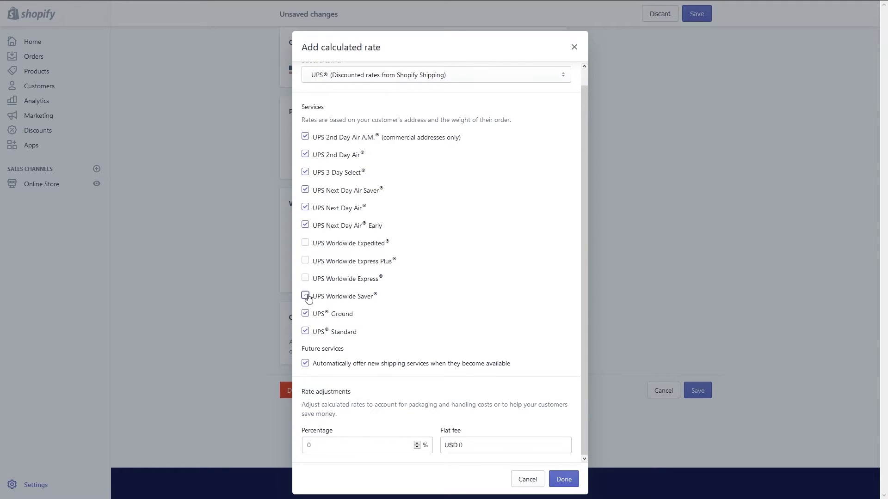
{"action": "left_click", "coordinate": [306, 296]}
Give the UPS rate a 5.00 flat fee, confirm it, and save the Domestic zone.
{"action": "left_click", "coordinate": [307, 445]}
{"action": "left_click", "coordinate": [472, 446]}
{"action": "type", "text": "5"}
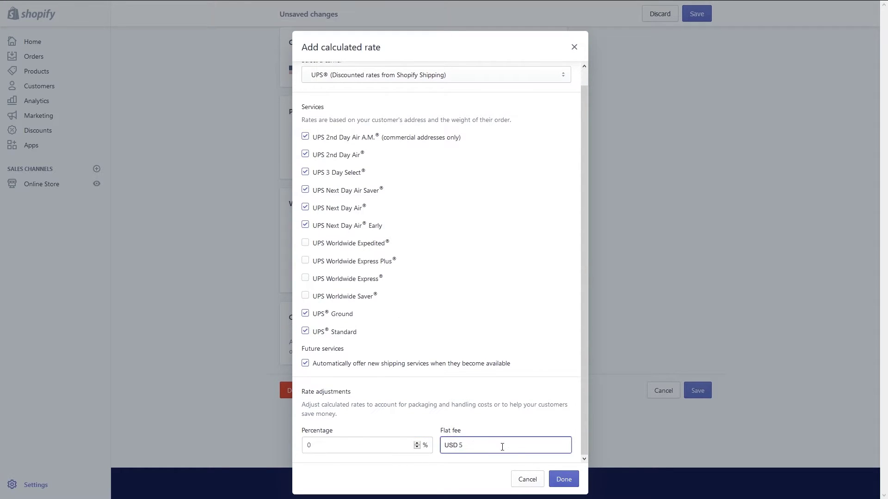
{"action": "left_click", "coordinate": [560, 480]}
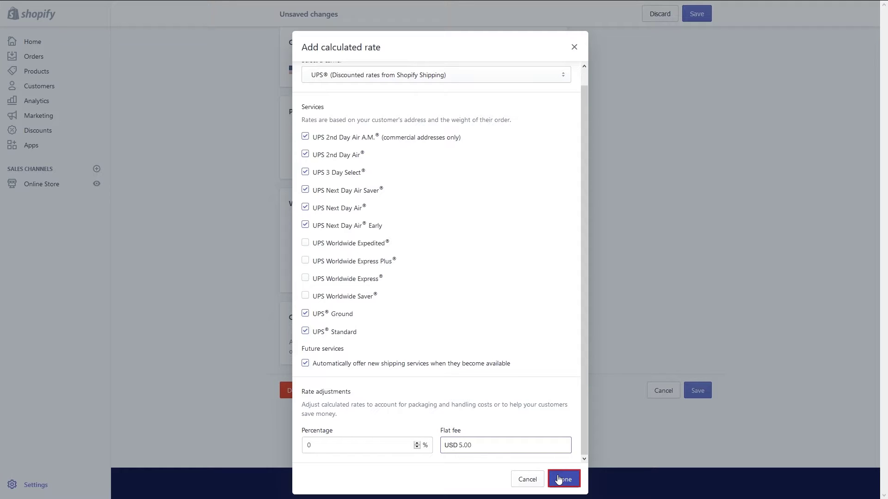
{"action": "left_click", "coordinate": [560, 479]}
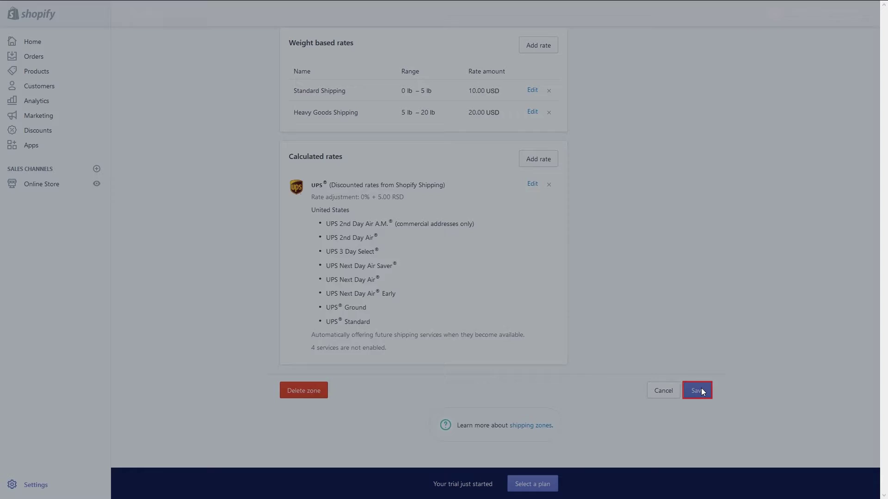
{"action": "left_click", "coordinate": [697, 391]}
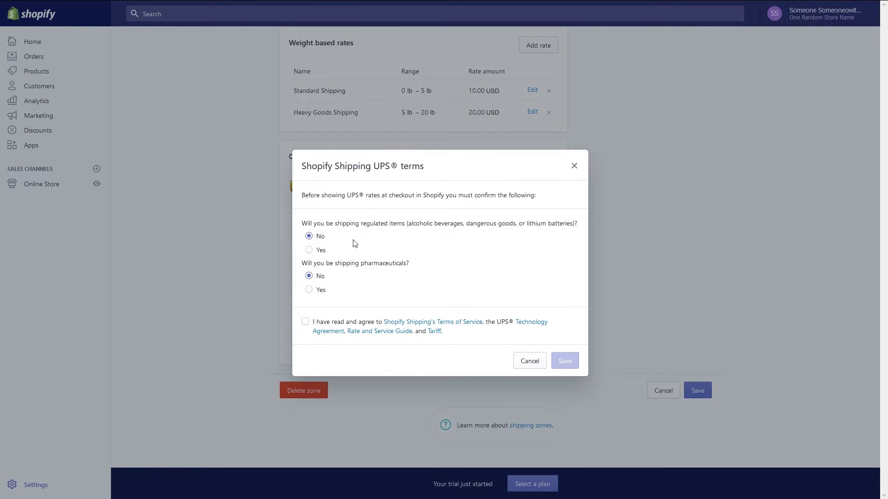
Agree to the Shopify Shipping terms, answering No to regulated items and pharmaceuticals, and save.
{"action": "left_click", "coordinate": [306, 323]}
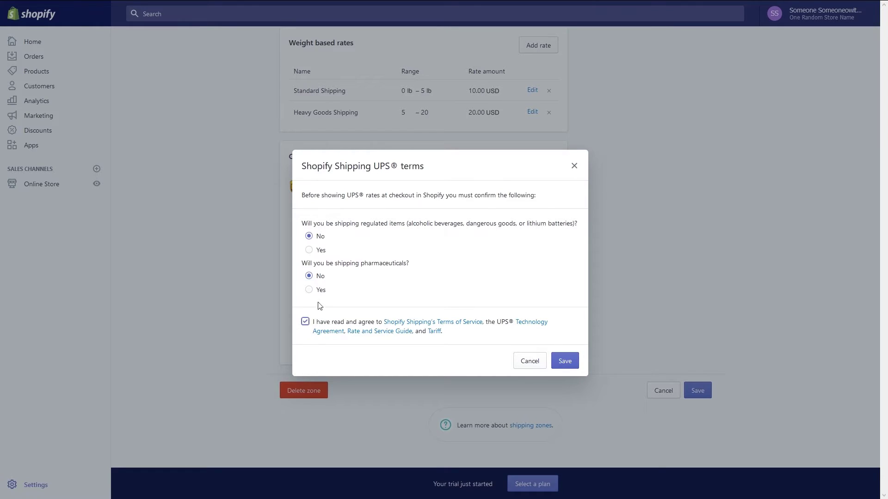
{"action": "left_click", "coordinate": [308, 290]}
{"action": "left_click", "coordinate": [309, 250]}
{"action": "left_click", "coordinate": [310, 254]}
{"action": "left_click", "coordinate": [308, 276]}
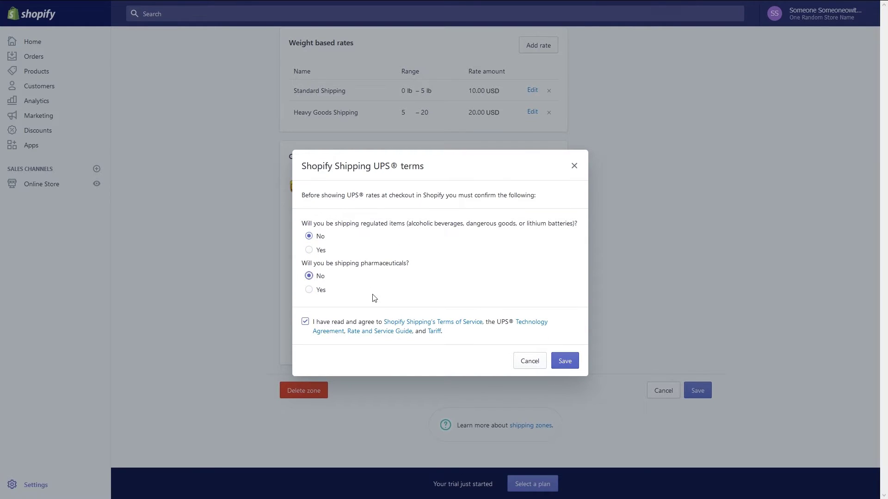
{"action": "left_click", "coordinate": [565, 362]}
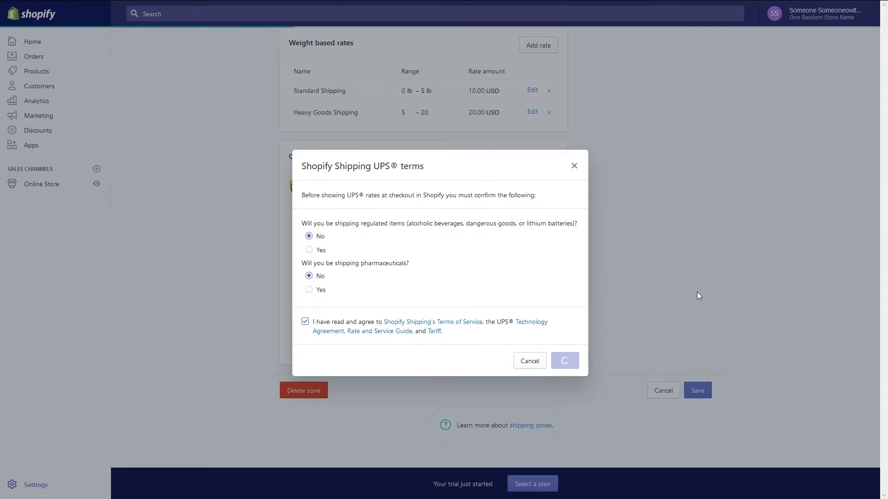
{"action": "scroll", "coordinate": [617, 272], "scroll_direction": "down", "scroll_amount": 3}
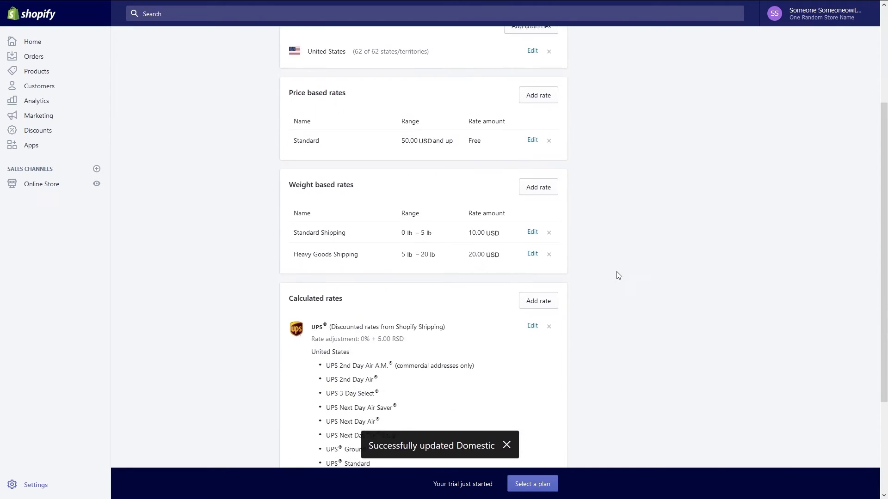
{"action": "scroll", "coordinate": [617, 275], "scroll_direction": "down", "scroll_amount": 3}
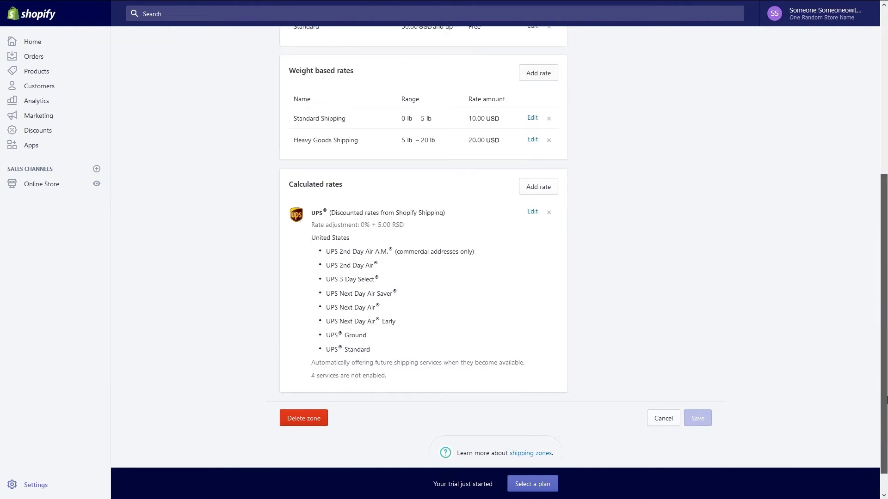
Return to the Shipping settings page, review the Domestic and Rest of World zones, then open Settings.
{"action": "scroll", "coordinate": [845, 232], "scroll_direction": "up", "scroll_amount": 6}
{"action": "left_click", "coordinate": [286, 46]}
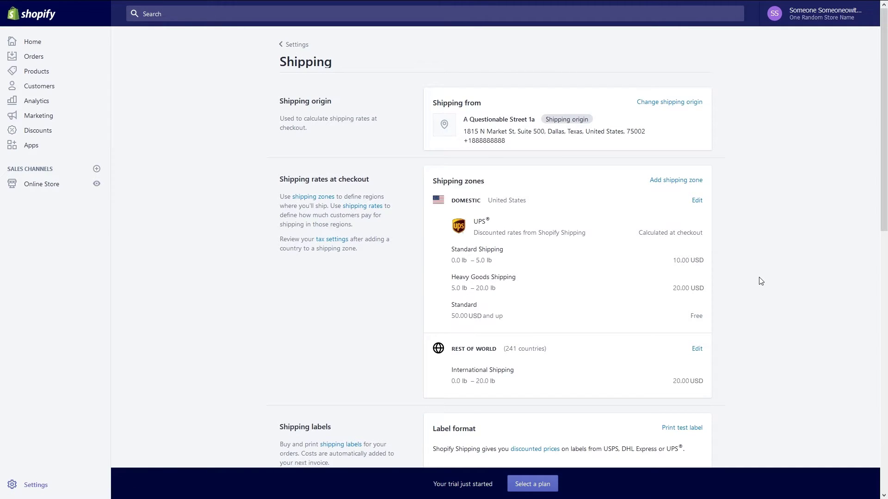
{"action": "scroll", "coordinate": [760, 281], "scroll_direction": "down", "scroll_amount": 3}
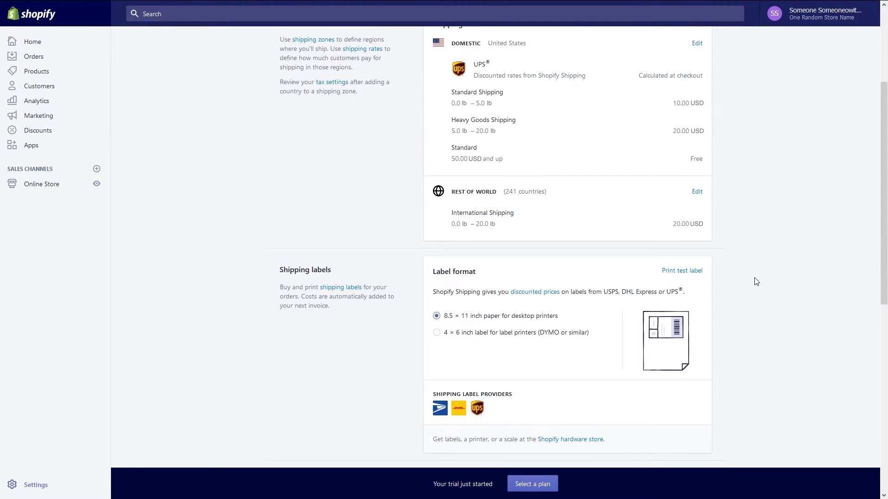
{"action": "scroll", "coordinate": [756, 282], "scroll_direction": "down", "scroll_amount": 3}
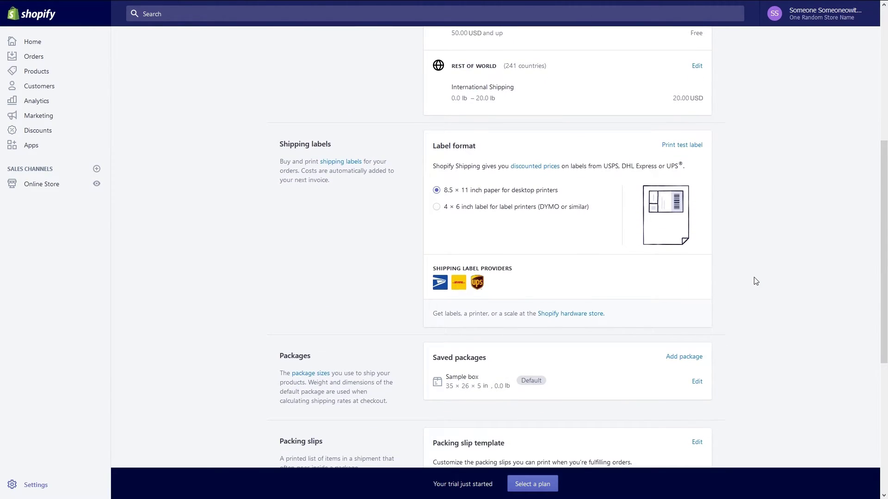
{"action": "scroll", "coordinate": [756, 281], "scroll_direction": "down", "scroll_amount": 2}
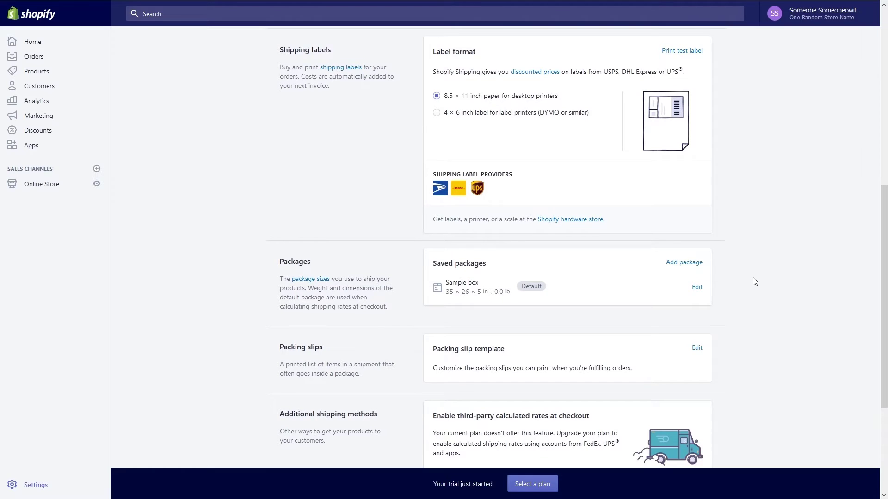
{"action": "scroll", "coordinate": [756, 282], "scroll_direction": "down", "scroll_amount": 3}
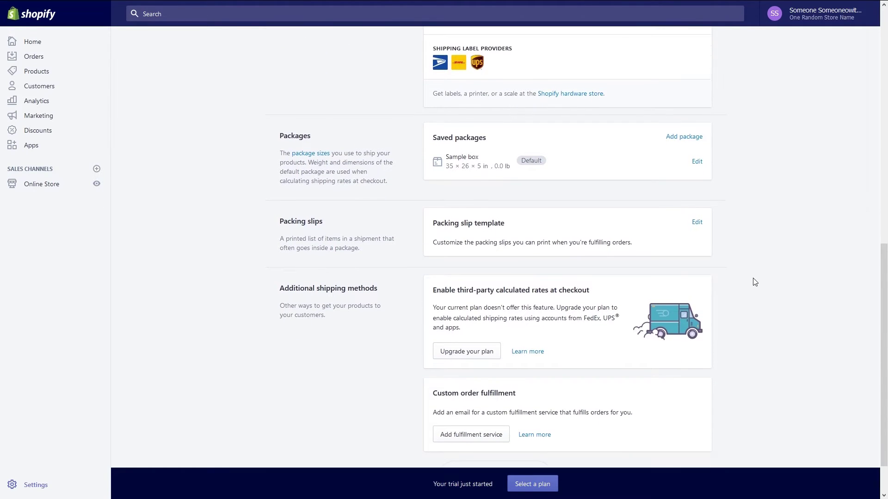
{"action": "scroll", "coordinate": [755, 282], "scroll_direction": "down", "scroll_amount": 2}
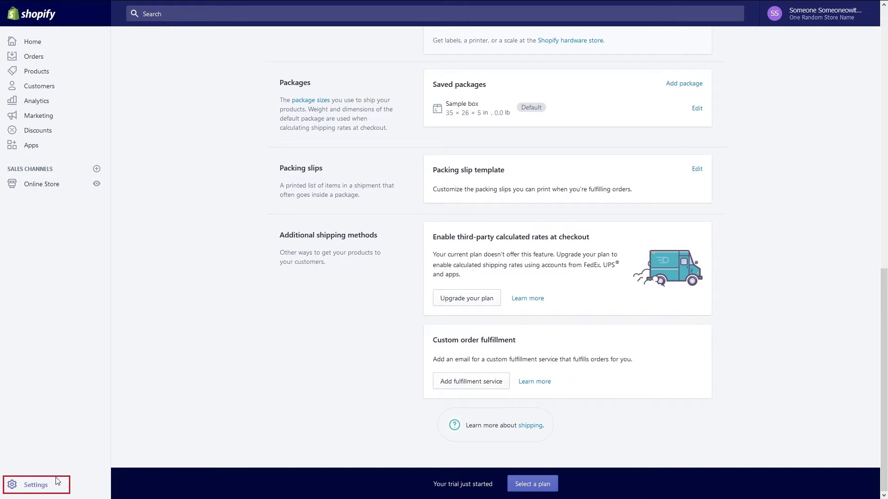
{"action": "left_click", "coordinate": [45, 487]}
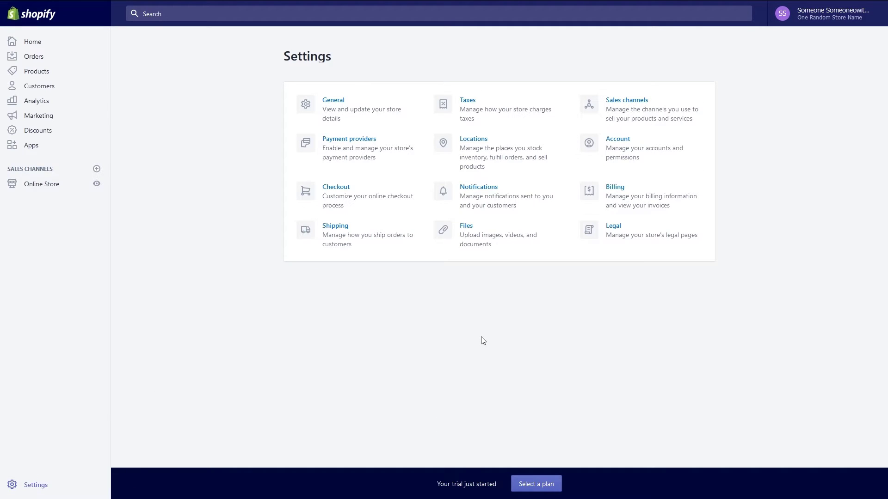
In Taxes, enable 'Charge taxes on shipping rates' and save the tax settings.
{"action": "left_click", "coordinate": [504, 114]}
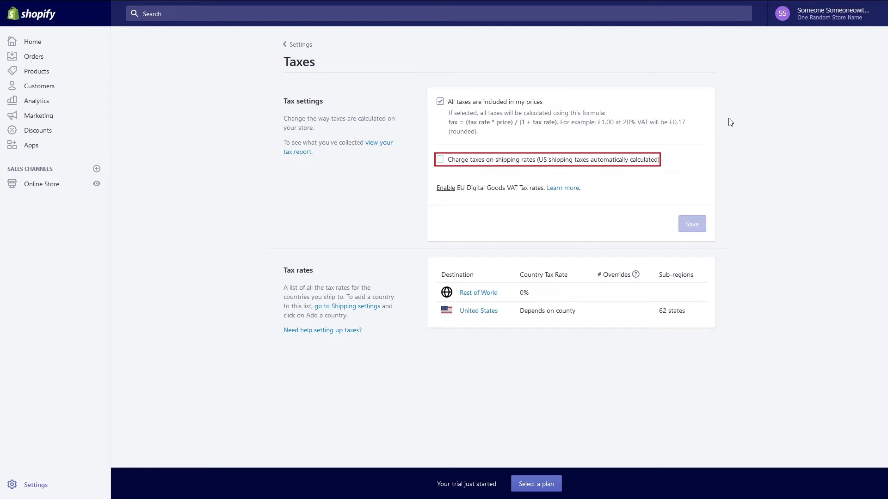
{"action": "left_click", "coordinate": [545, 163]}
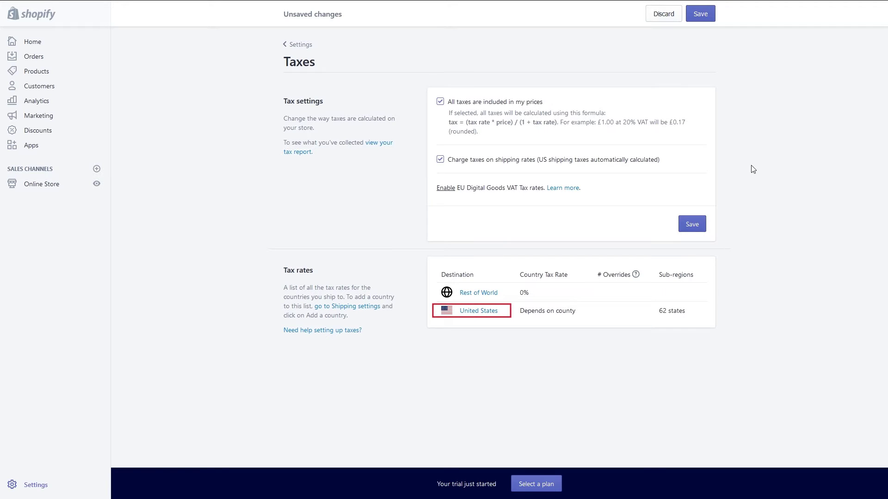
{"action": "left_click", "coordinate": [692, 224]}
Set United States taxes to calculate automatically, check the state list, then return to Settings.
{"action": "left_click", "coordinate": [486, 313]}
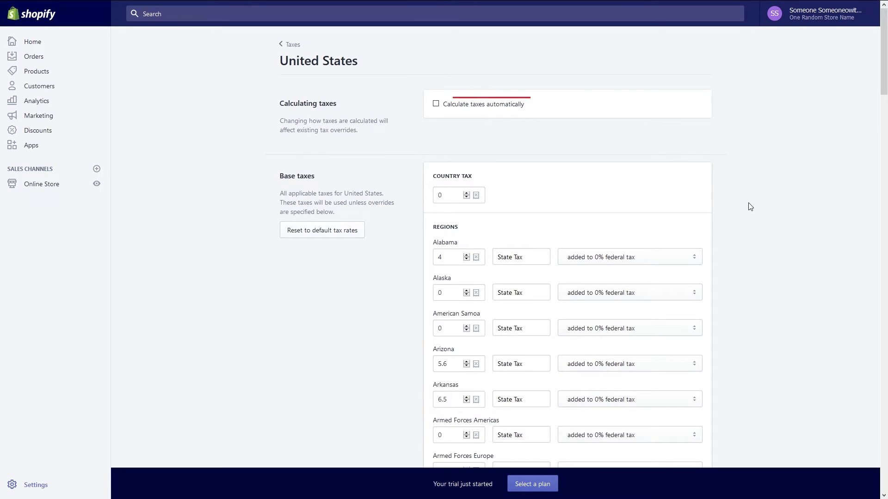
{"action": "left_click", "coordinate": [436, 103]}
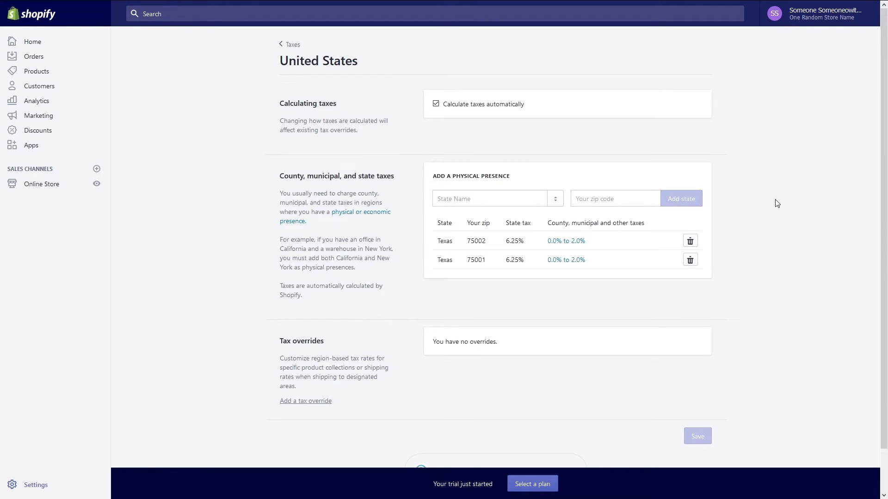
{"action": "scroll", "coordinate": [776, 204], "scroll_direction": "down", "scroll_amount": 1}
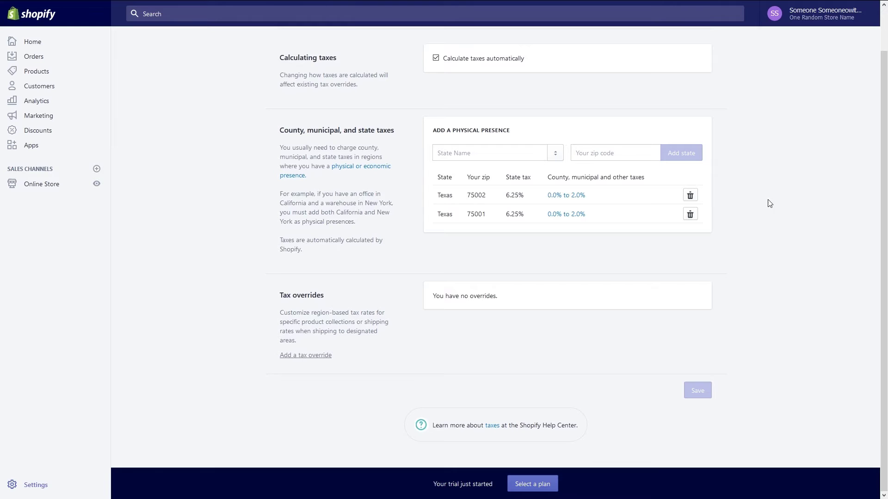
{"action": "left_click", "coordinate": [556, 155]}
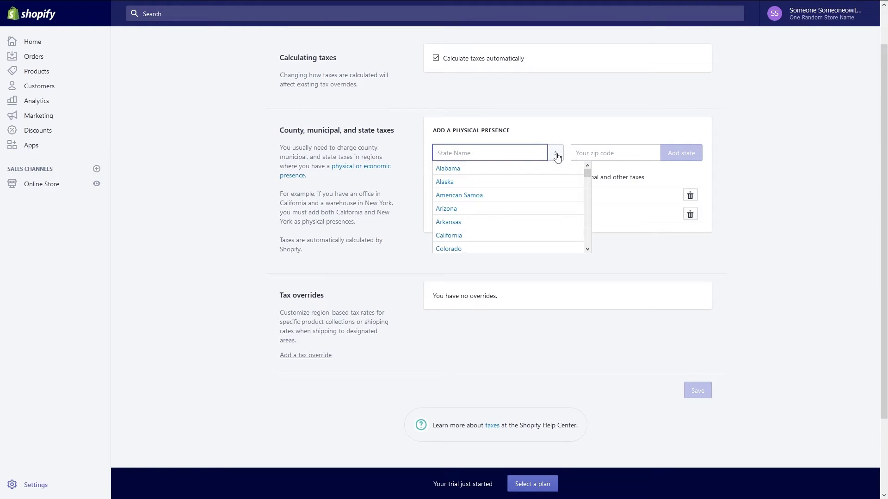
{"action": "left_click", "coordinate": [759, 164]}
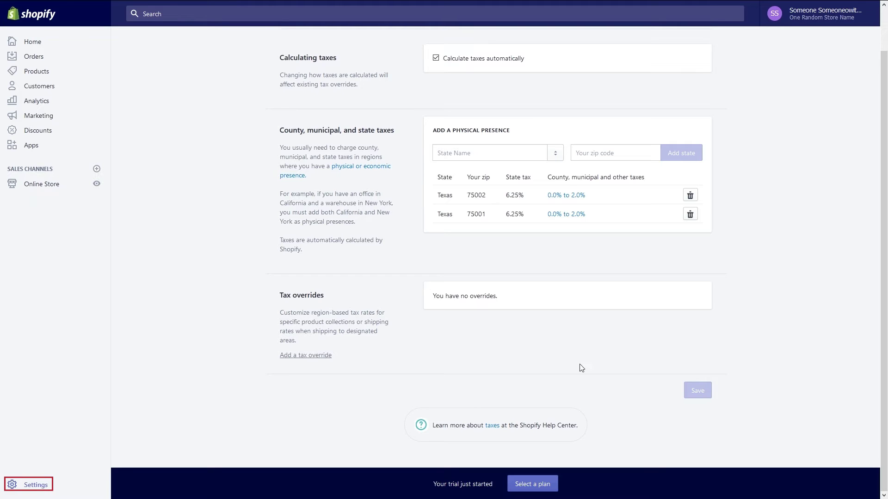
{"action": "left_click", "coordinate": [55, 484]}
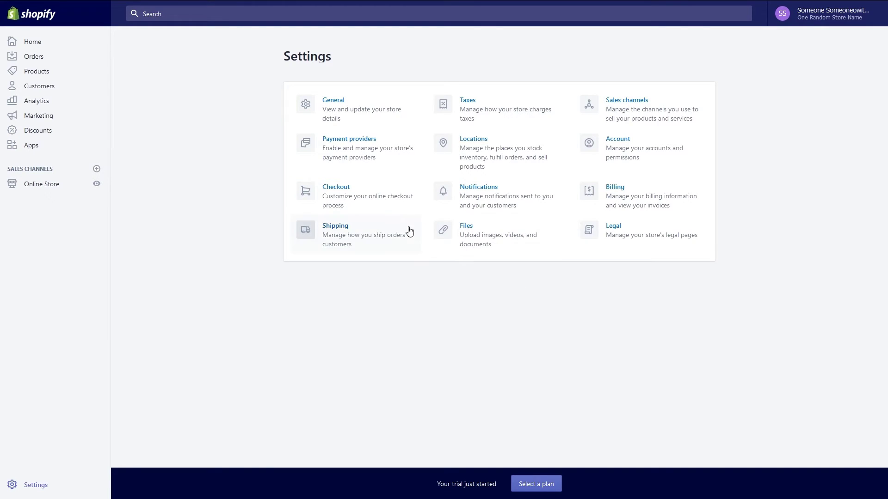
In Checkout settings, make customer accounts optional, keep phone-or-email checkout, and allow shipping-update opt-ins.
{"action": "left_click", "coordinate": [387, 200]}
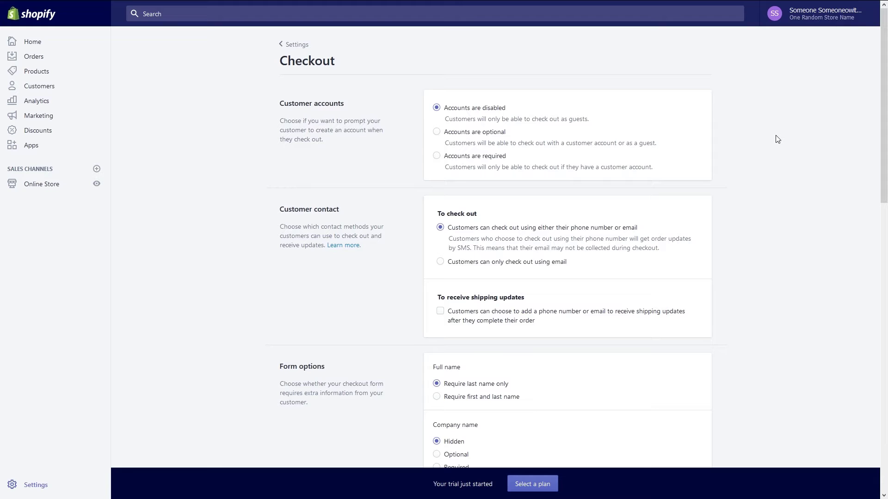
{"action": "scroll", "coordinate": [764, 177], "scroll_direction": "down", "scroll_amount": 2}
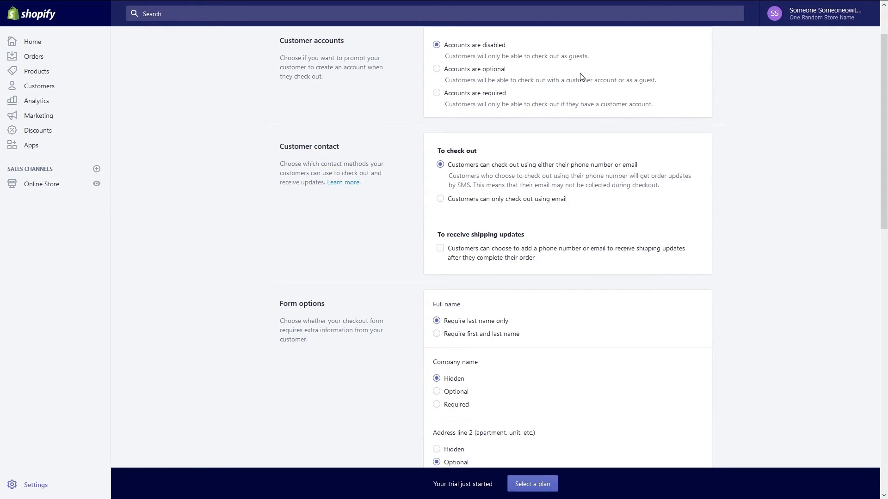
{"action": "left_click", "coordinate": [503, 74]}
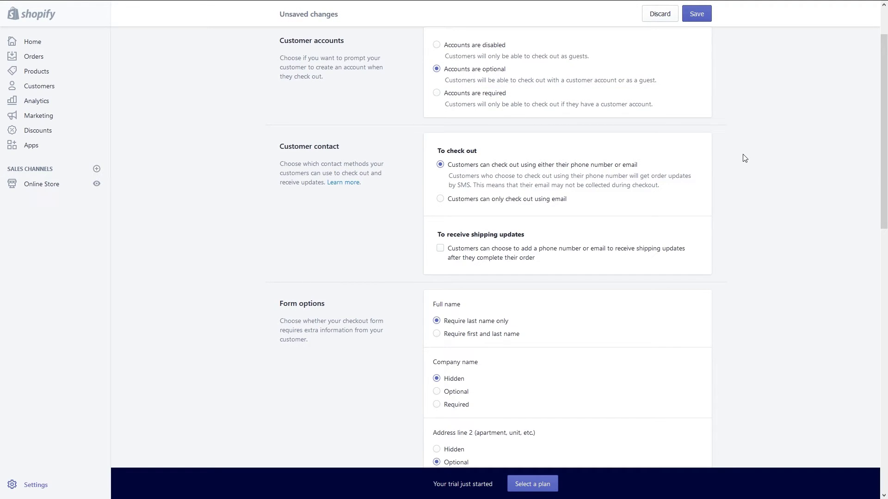
{"action": "left_click", "coordinate": [578, 167]}
{"action": "left_click", "coordinate": [662, 252]}
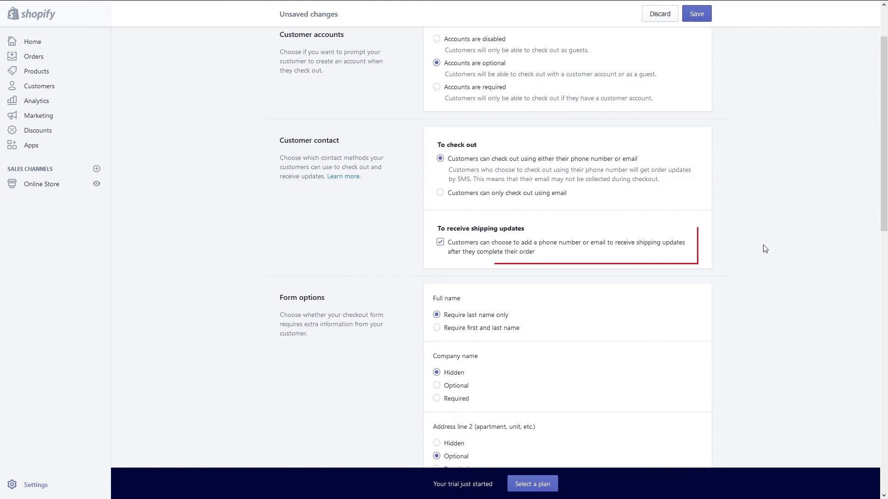
Require first and last name, and make company name and shipping-address phone optional.
{"action": "scroll", "coordinate": [763, 249], "scroll_direction": "down", "scroll_amount": 3}
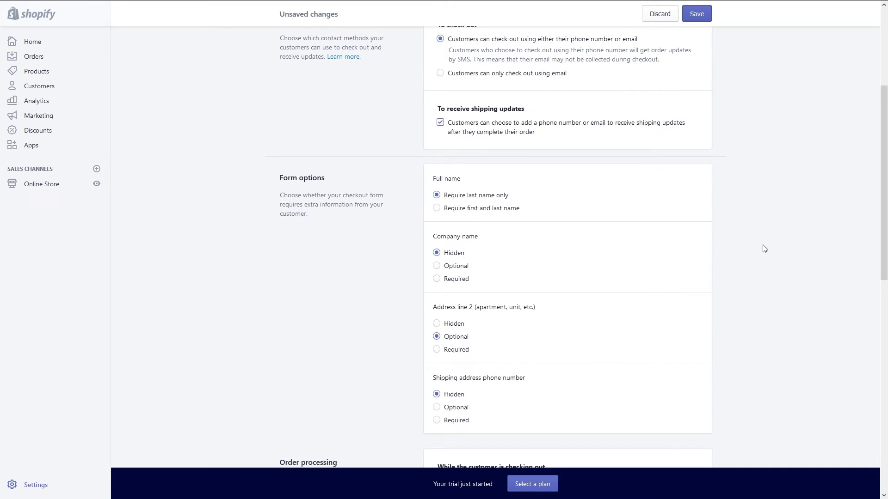
{"action": "left_click", "coordinate": [493, 211]}
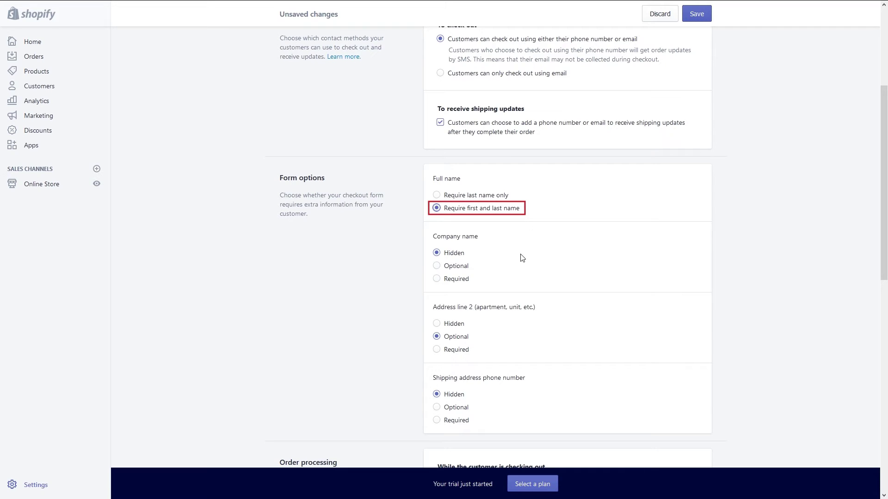
{"action": "left_click", "coordinate": [457, 268]}
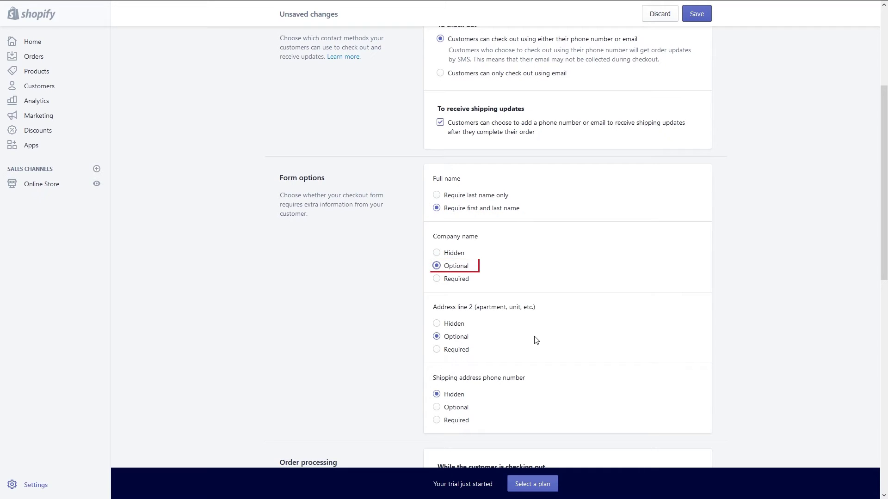
{"action": "scroll", "coordinate": [542, 336], "scroll_direction": "down", "scroll_amount": 1}
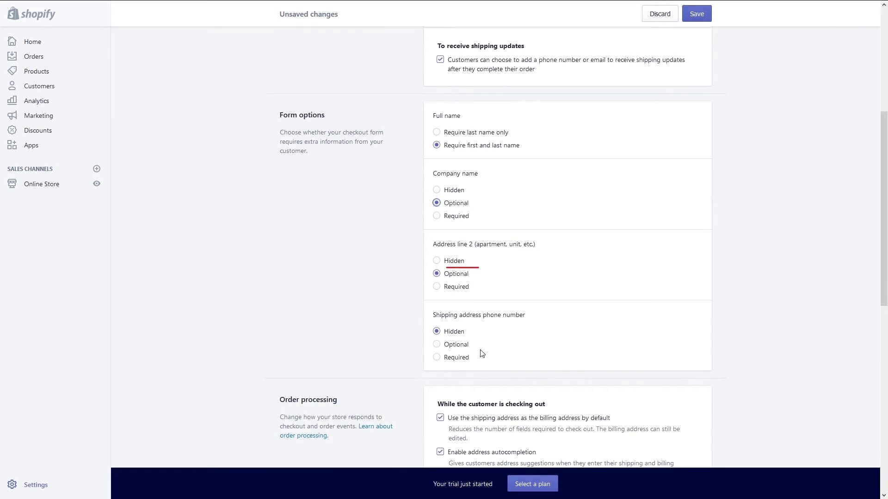
{"action": "left_click", "coordinate": [439, 345]}
{"action": "scroll", "coordinate": [788, 279], "scroll_direction": "down", "scroll_amount": 7}
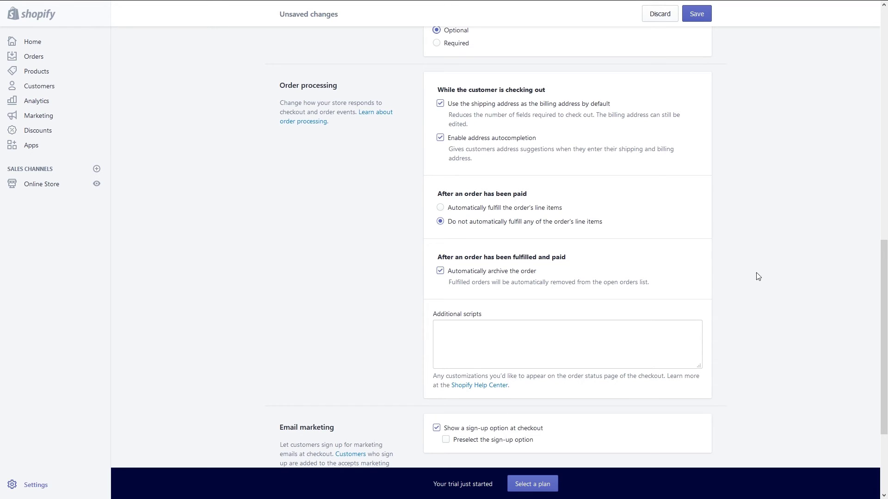
Enter 'Thank you for your order!' in the Order processing Additional scripts field.
{"action": "scroll", "coordinate": [758, 276], "scroll_direction": "down", "scroll_amount": 2}
{"action": "left_click", "coordinate": [649, 248]}
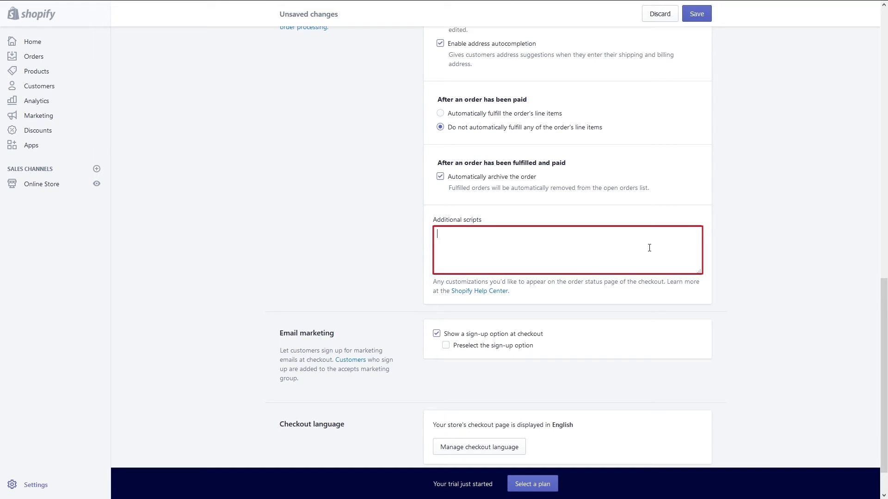
{"action": "type", "text": "Thank you"}
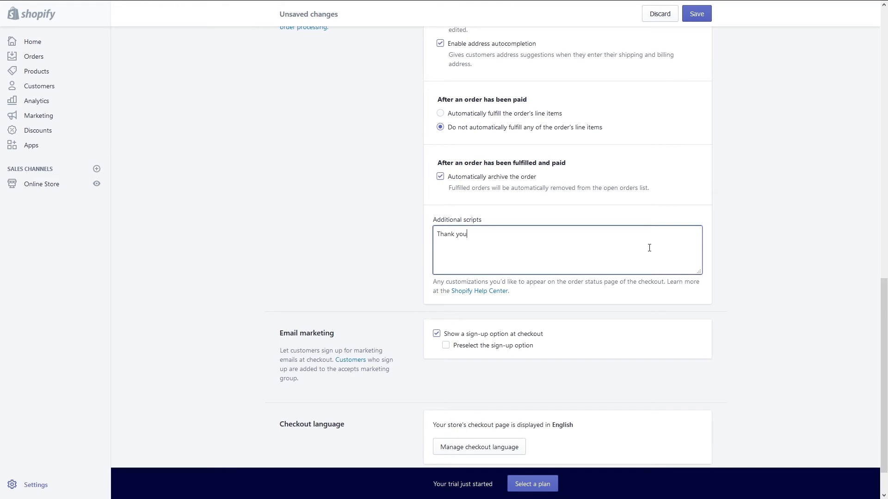
{"action": "type", "text": " for your order!"}
{"action": "left_click", "coordinate": [767, 271]}
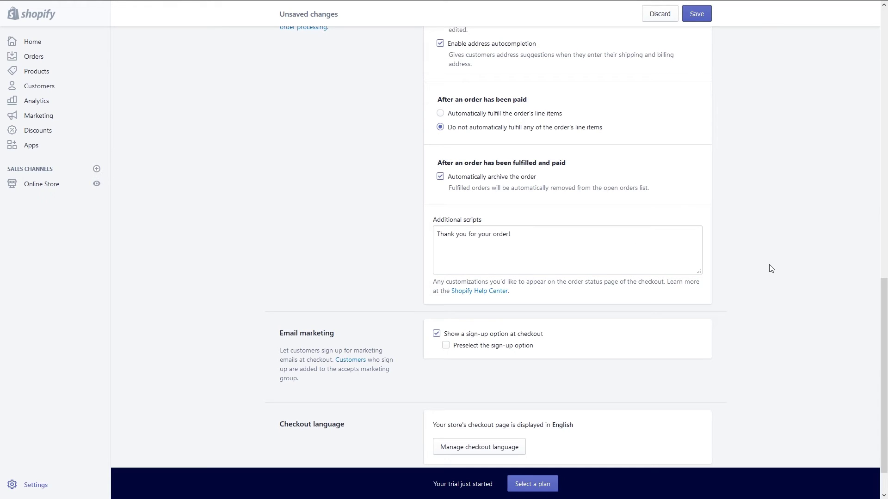
{"action": "scroll", "coordinate": [755, 269], "scroll_direction": "down", "scroll_amount": 1}
{"action": "scroll", "coordinate": [755, 269], "scroll_direction": "down", "scroll_amount": 1}
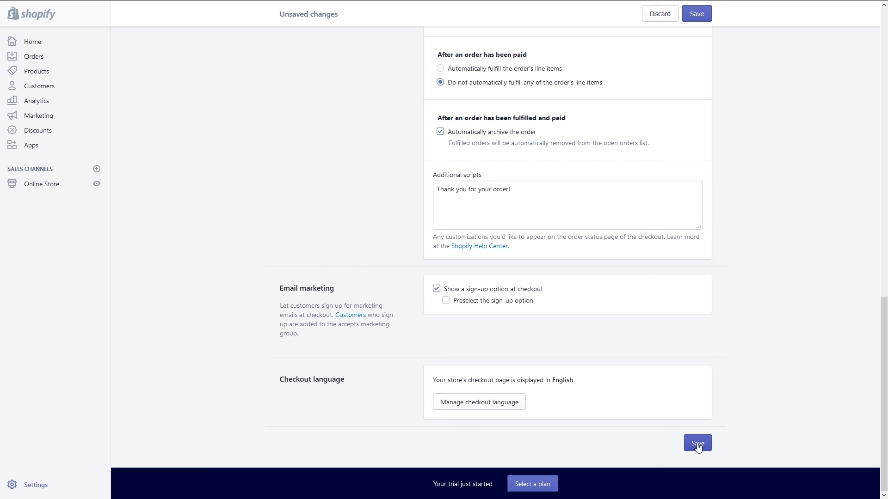
Save the checkout settings, then go from Orders to the Pick a plan page.
{"action": "left_click", "coordinate": [698, 444]}
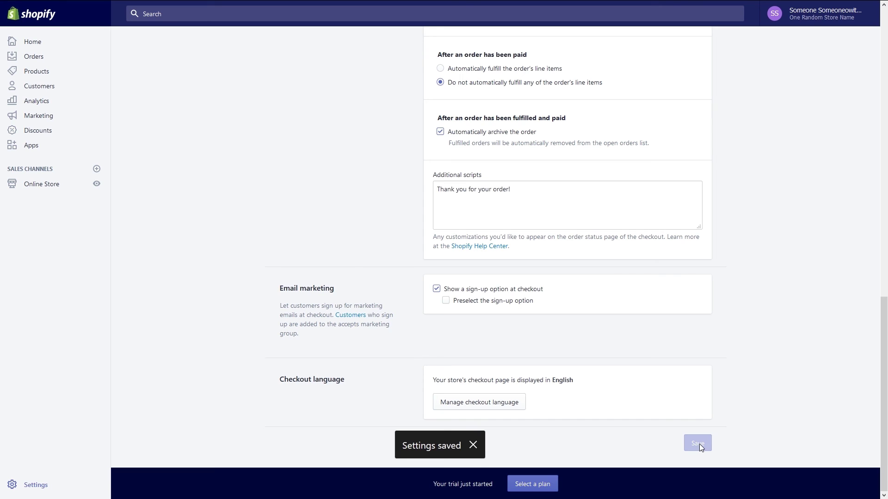
{"action": "left_click", "coordinate": [38, 58]}
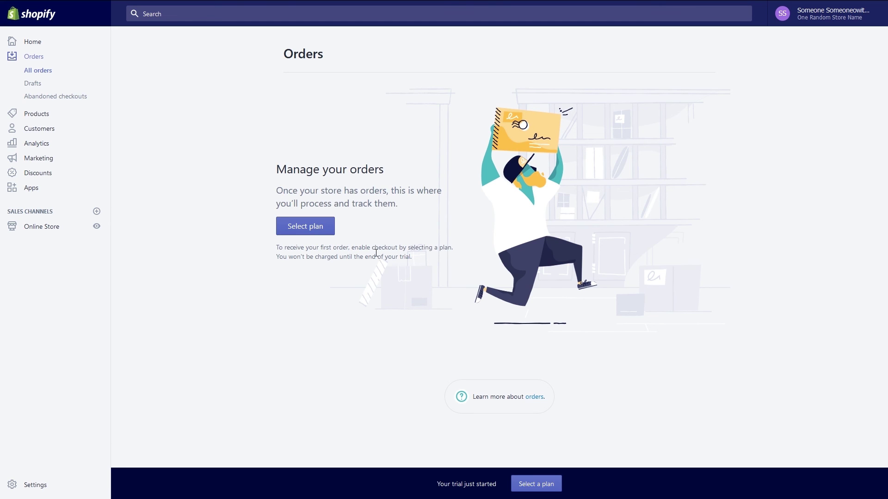
{"action": "left_click", "coordinate": [305, 226]}
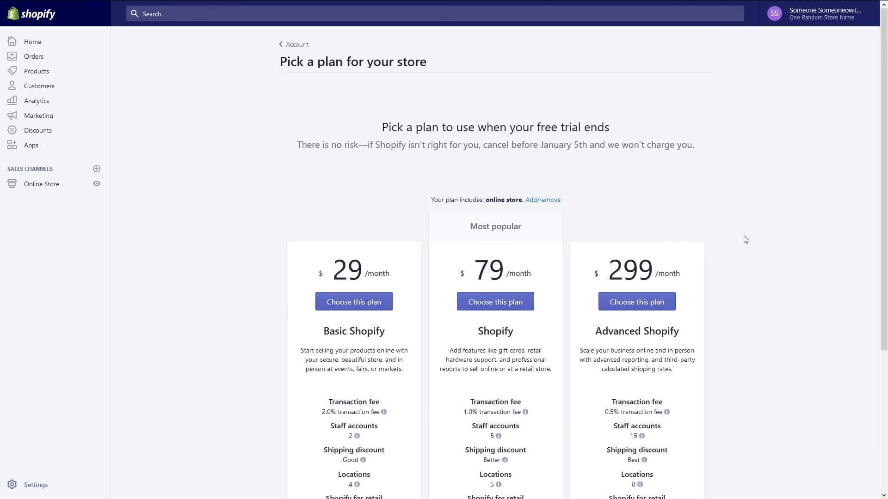
{"action": "scroll", "coordinate": [760, 245], "scroll_direction": "down", "scroll_amount": 3}
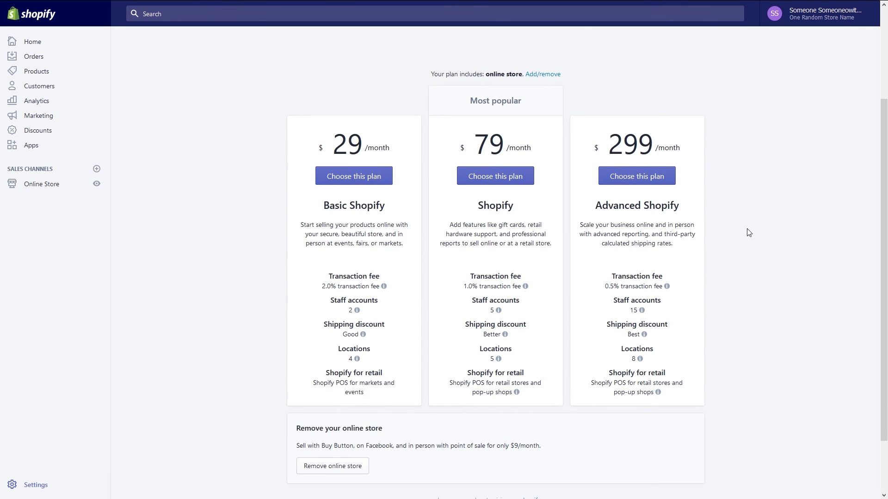
{"action": "scroll", "coordinate": [428, 159], "scroll_direction": "down", "scroll_amount": 2}
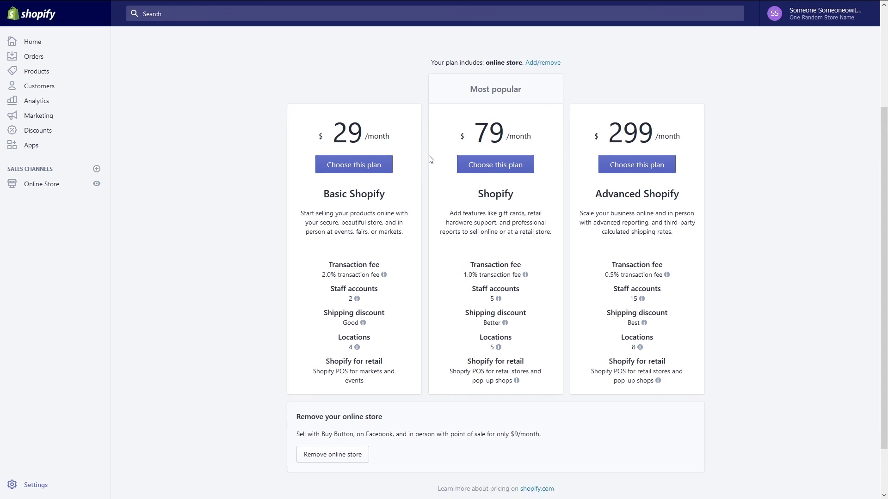
{"action": "scroll", "coordinate": [427, 159], "scroll_direction": "up", "scroll_amount": 2}
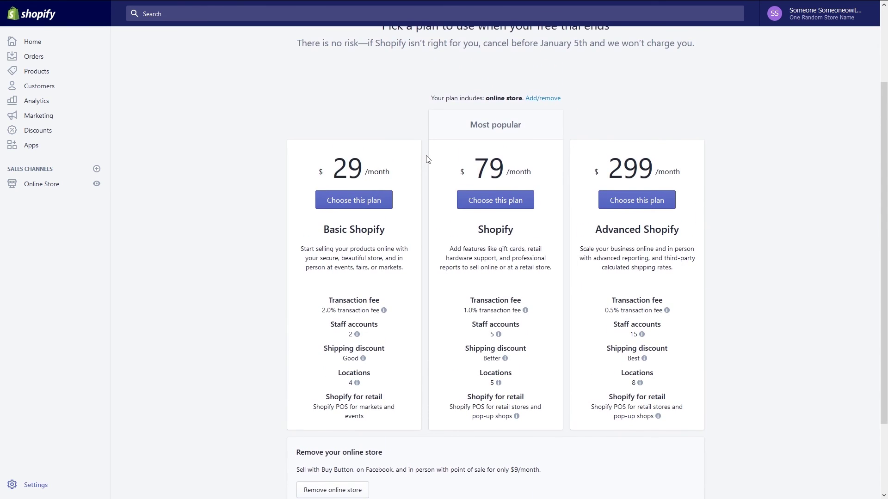
Choose the Basic Shopify plan and review its confirmation, billed $29.00 USD every 30 days.
{"action": "left_click", "coordinate": [375, 202]}
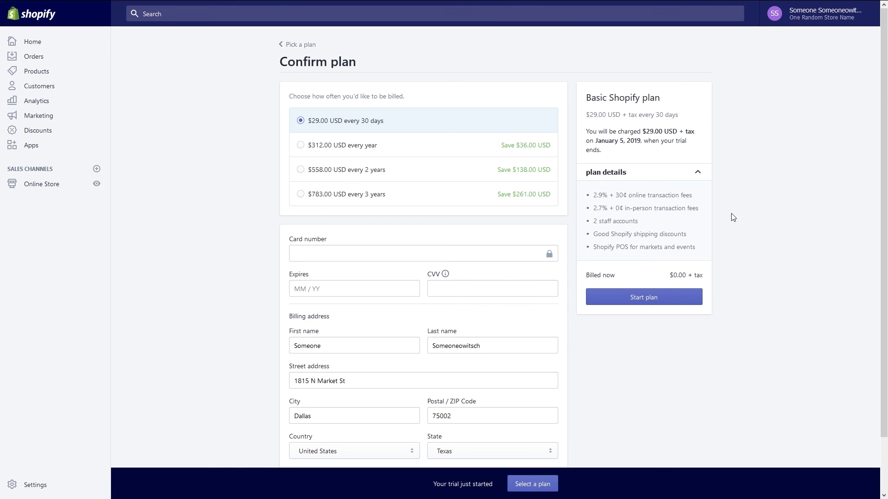
{"action": "scroll", "coordinate": [733, 217], "scroll_direction": "down", "scroll_amount": 2}
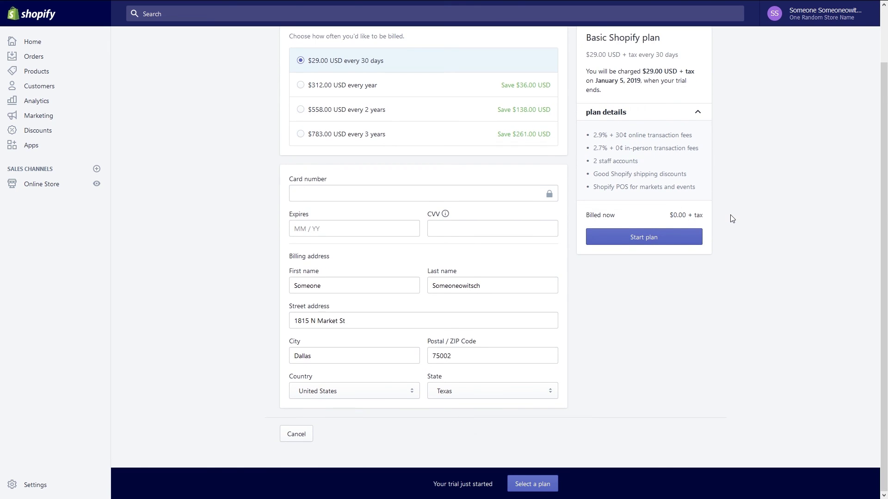
{"action": "scroll", "coordinate": [732, 218], "scroll_direction": "up", "scroll_amount": 2}
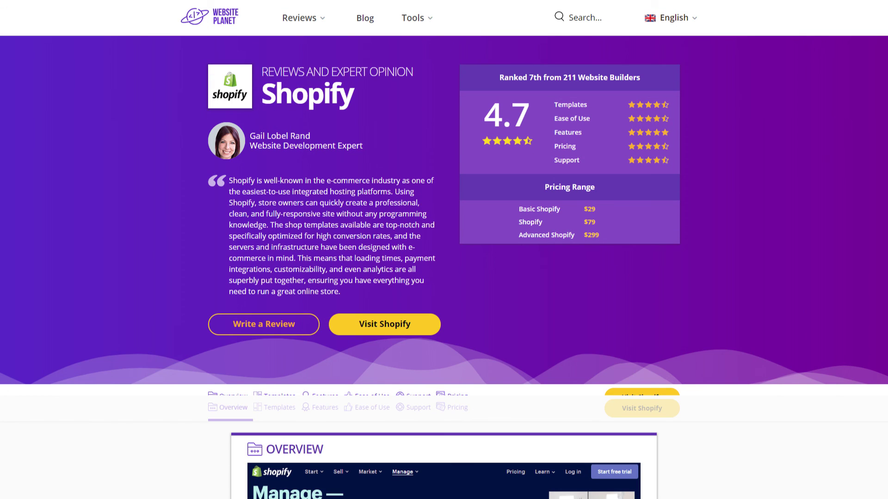
{"action": "scroll", "coordinate": [683, 317], "scroll_direction": "down", "scroll_amount": 5}
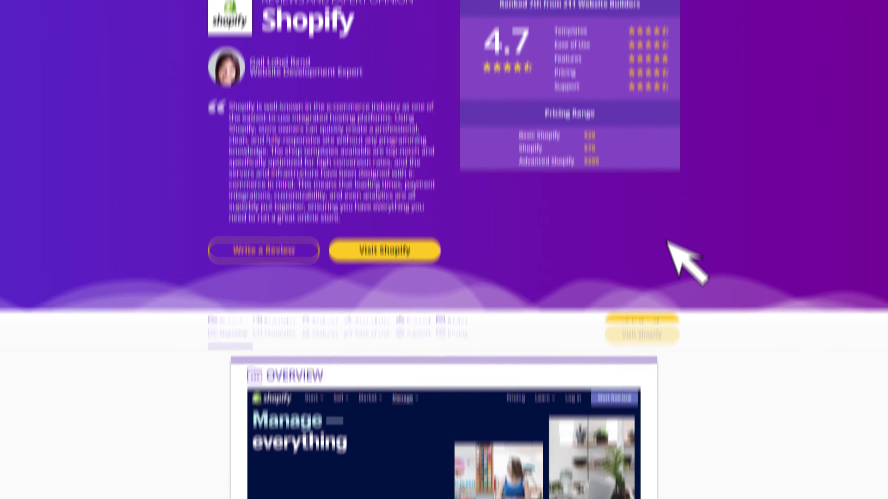
{"action": "scroll", "coordinate": [666, 193], "scroll_direction": "down", "scroll_amount": 5}
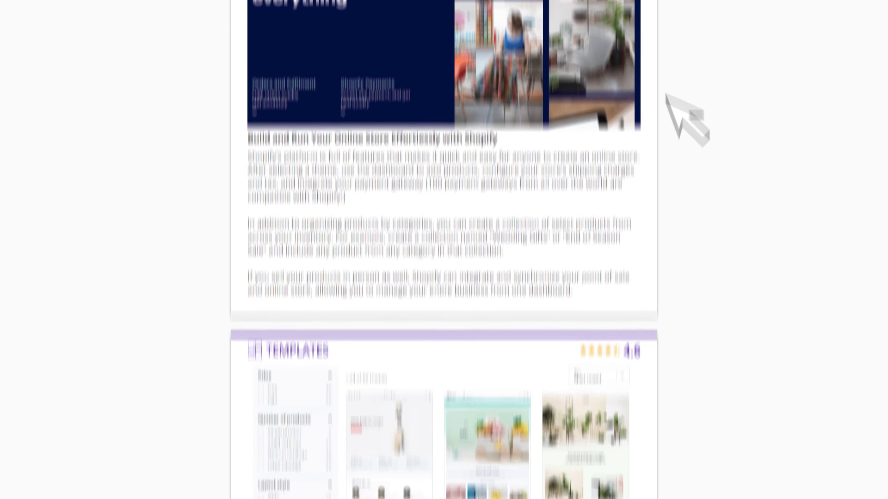